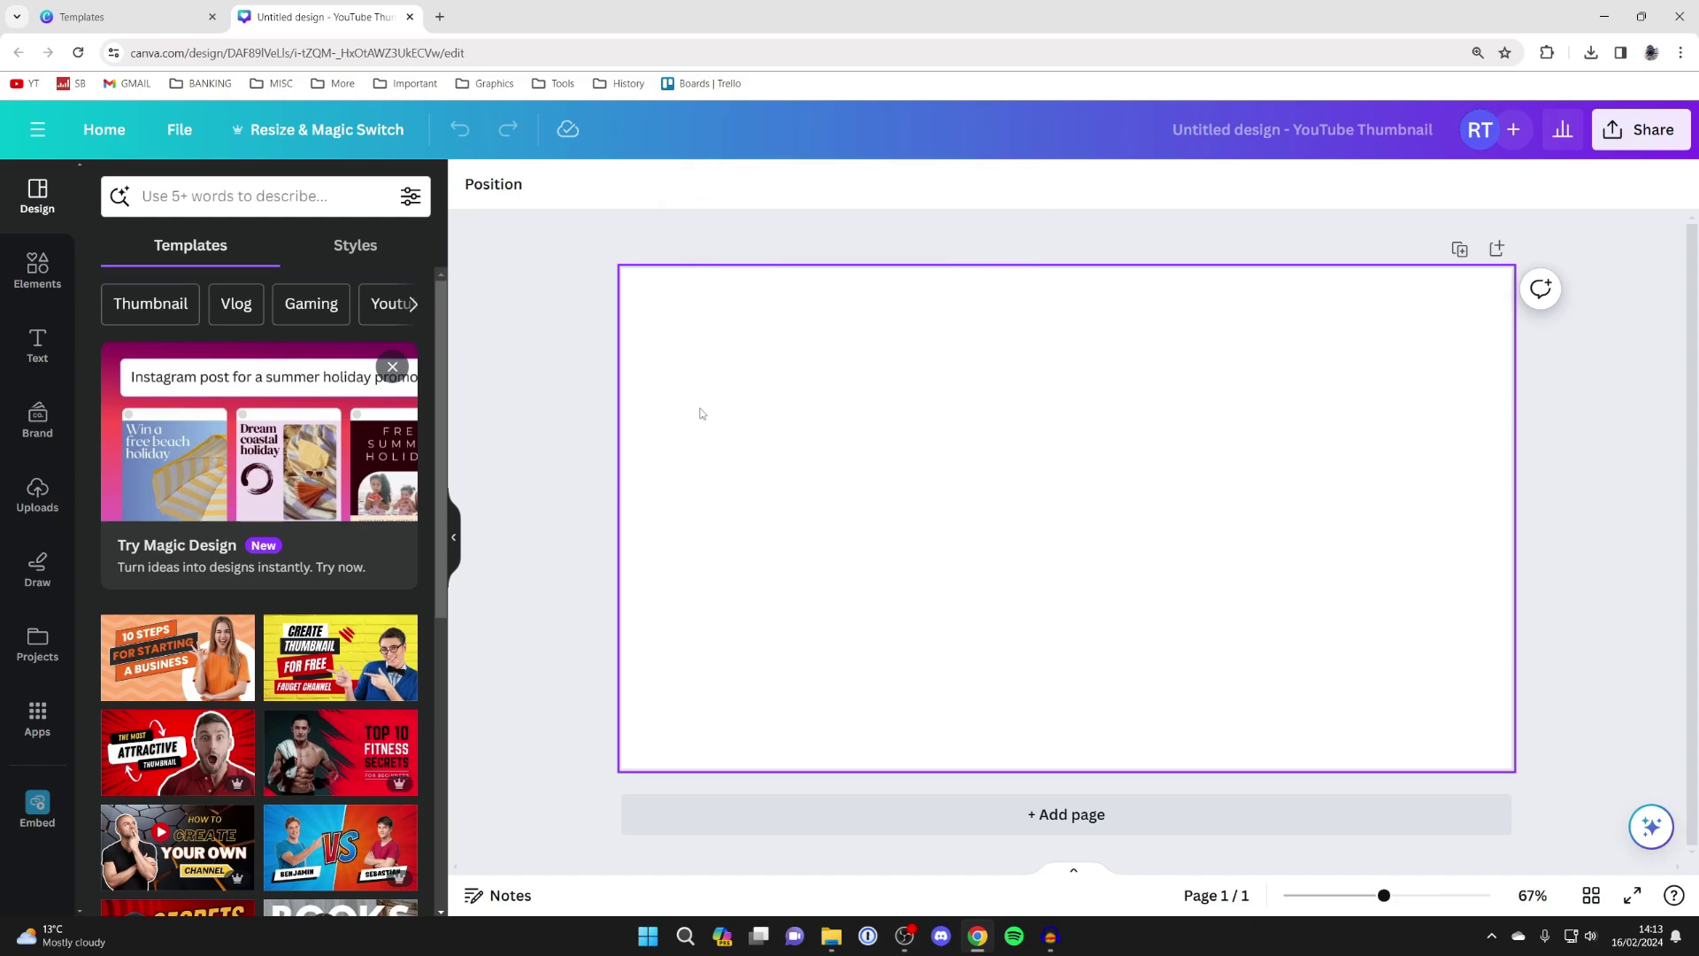
Step: Place the beach photo from Uploads on the page and resize it to fill it at 1,280 × 853
left_click(33, 502)
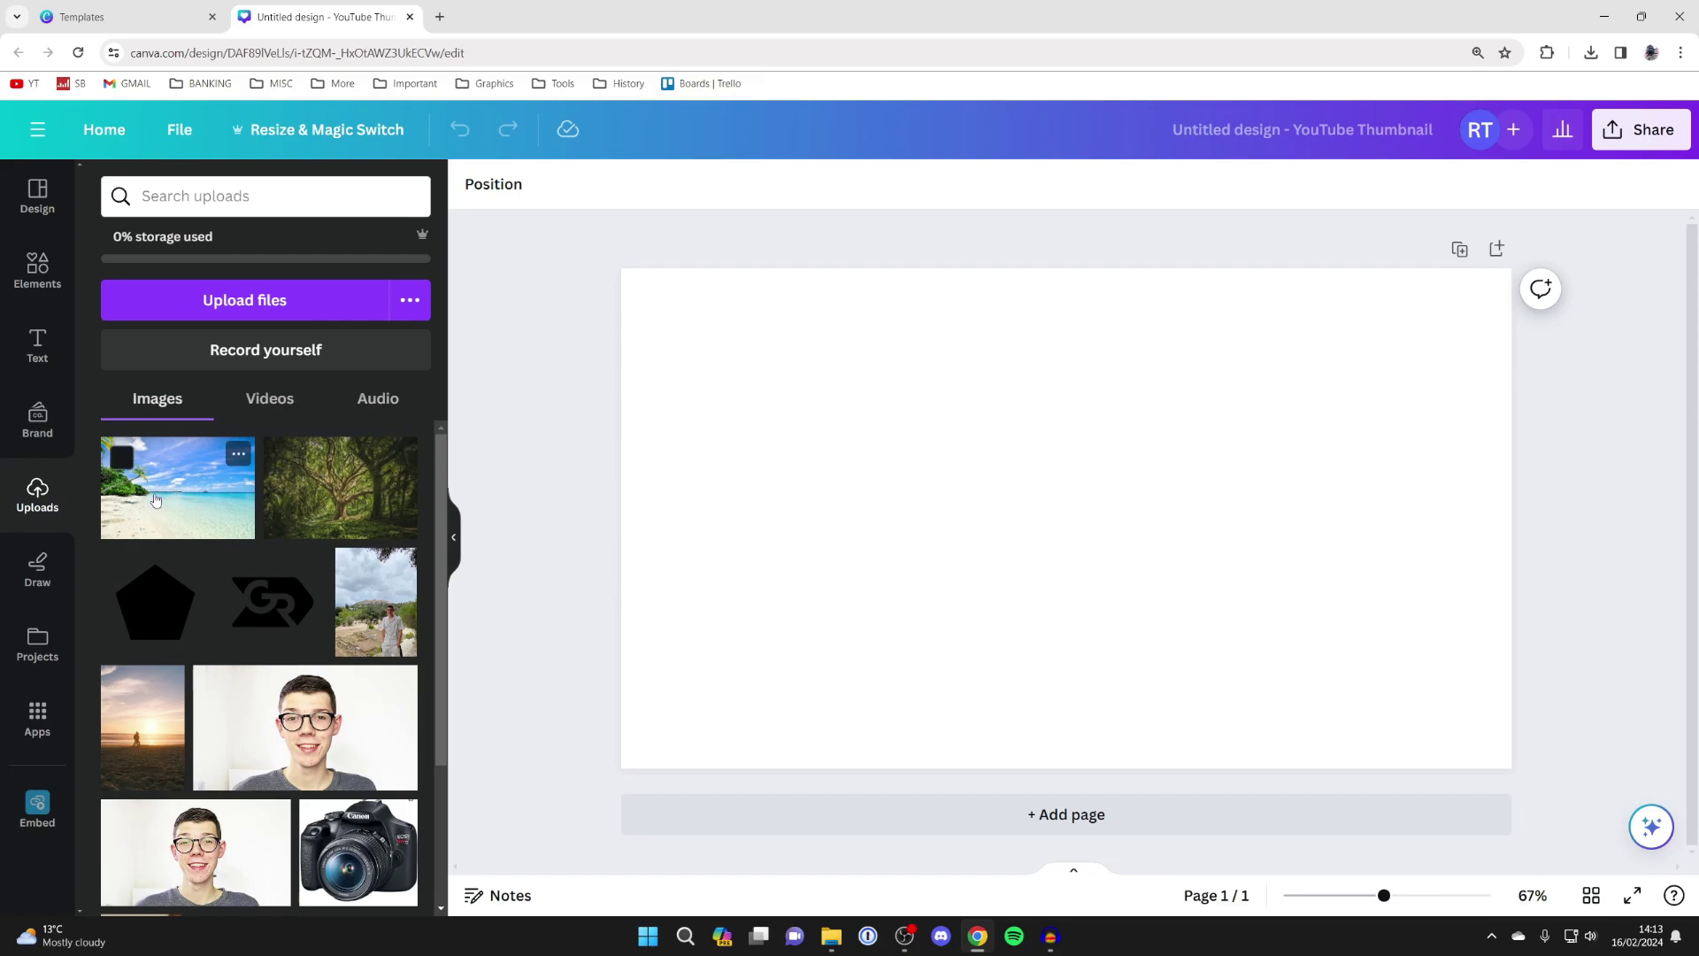
left_click_drag(158, 498, 908, 643)
left_click_drag(795, 520, 708, 363)
left_click_drag(1157, 630, 1551, 802)
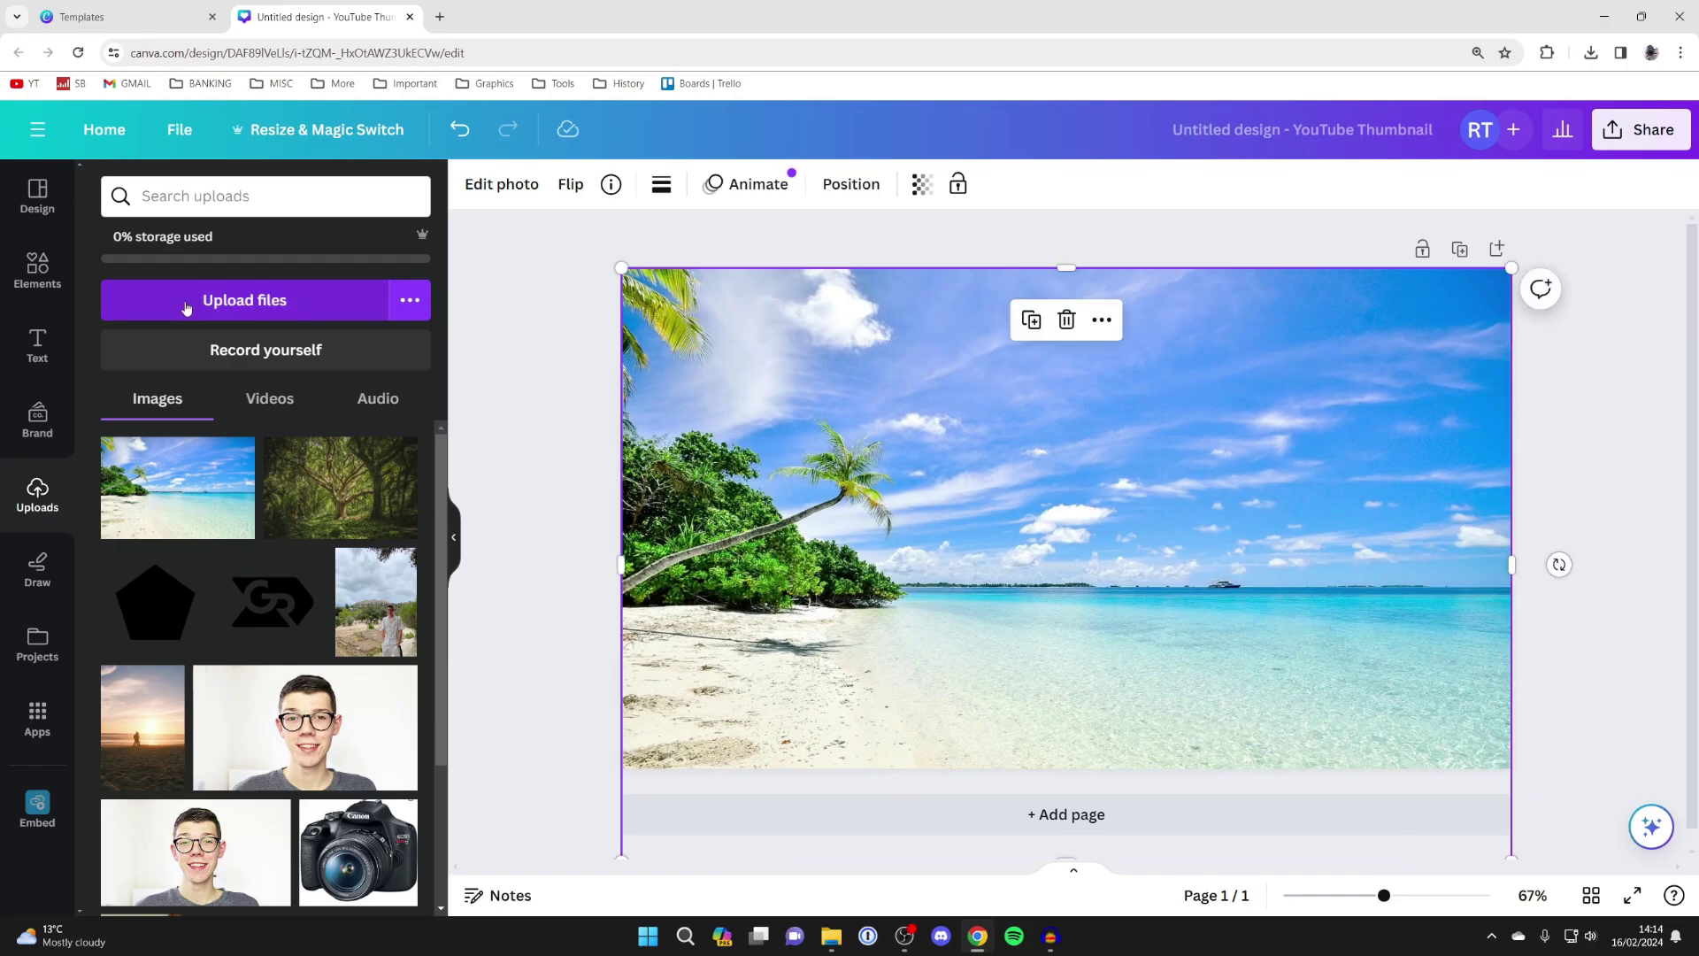
Step: Search elements for 'gradient' and add the third white gradient graphic over the beach photo
left_click(45, 281)
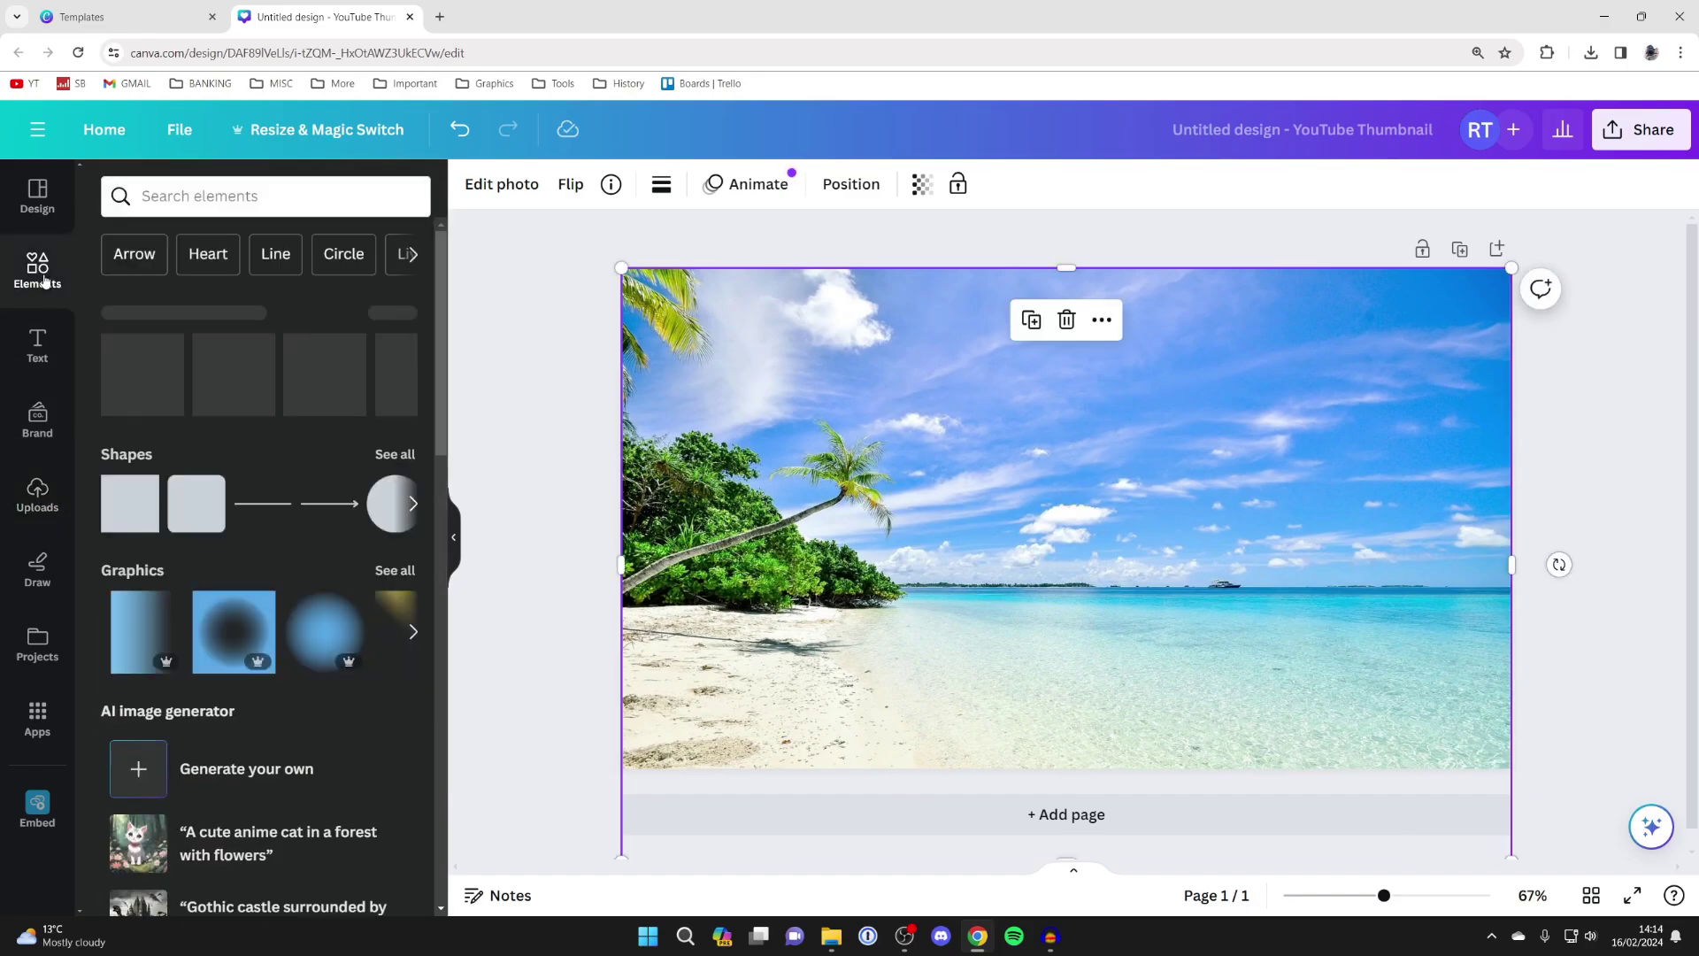
left_click(180, 198)
type("gradient")
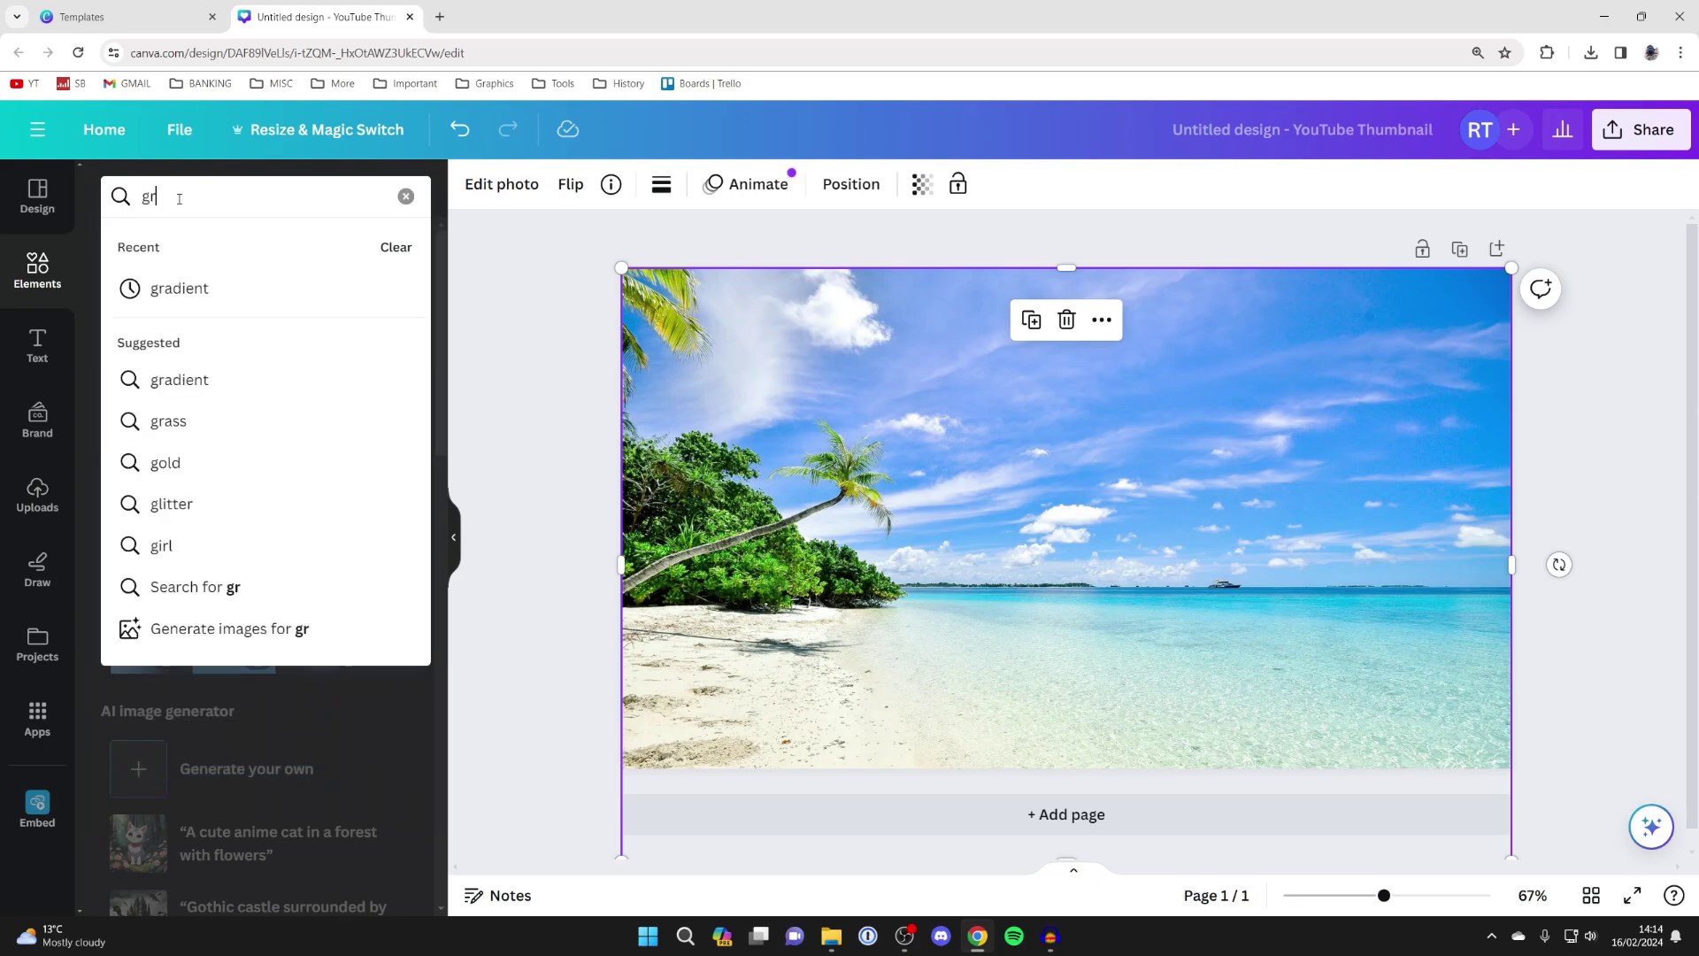
key("Return")
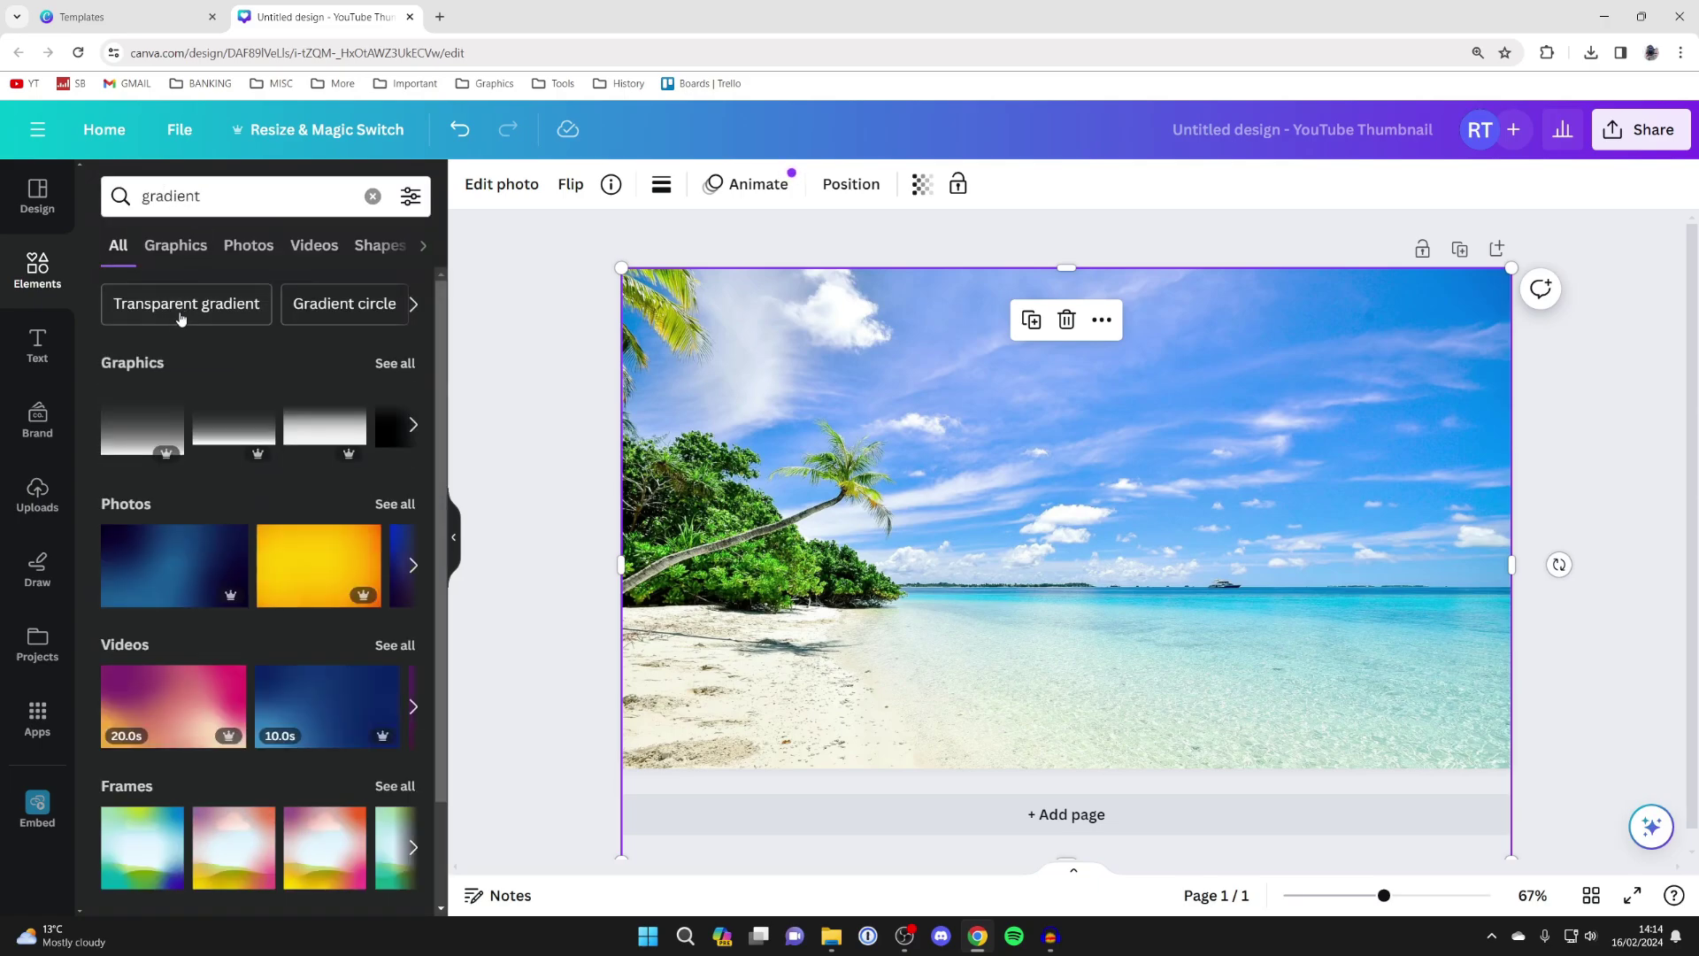
left_click(382, 367)
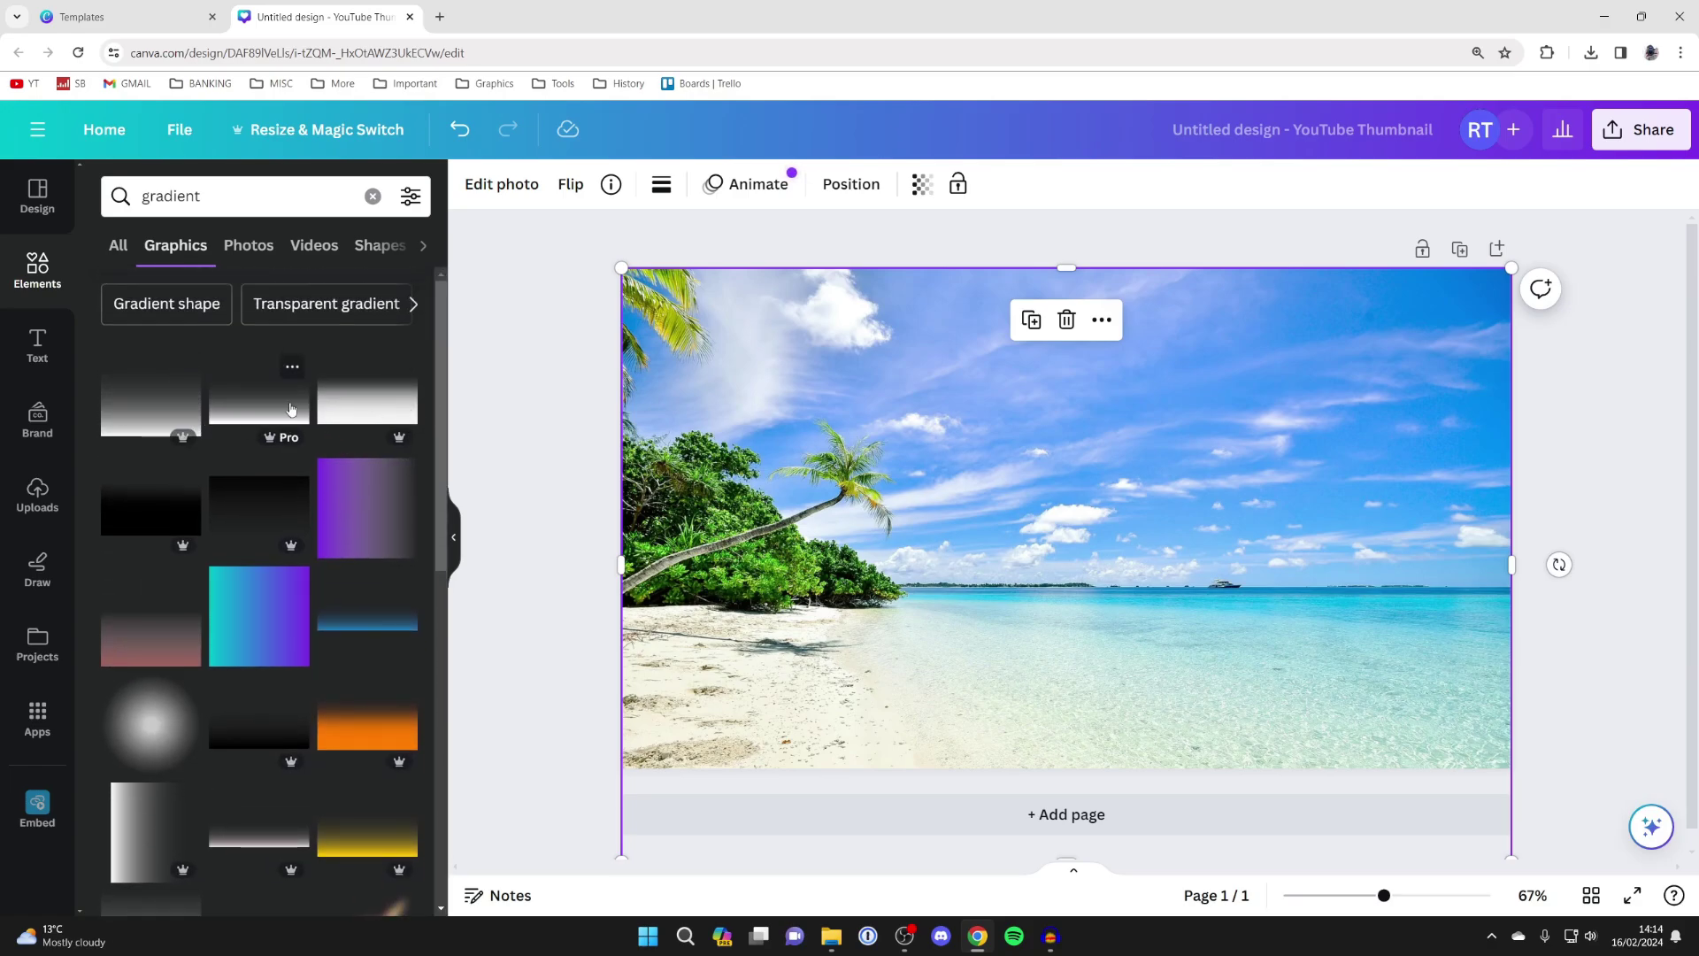
scroll(292, 408, "down", 3)
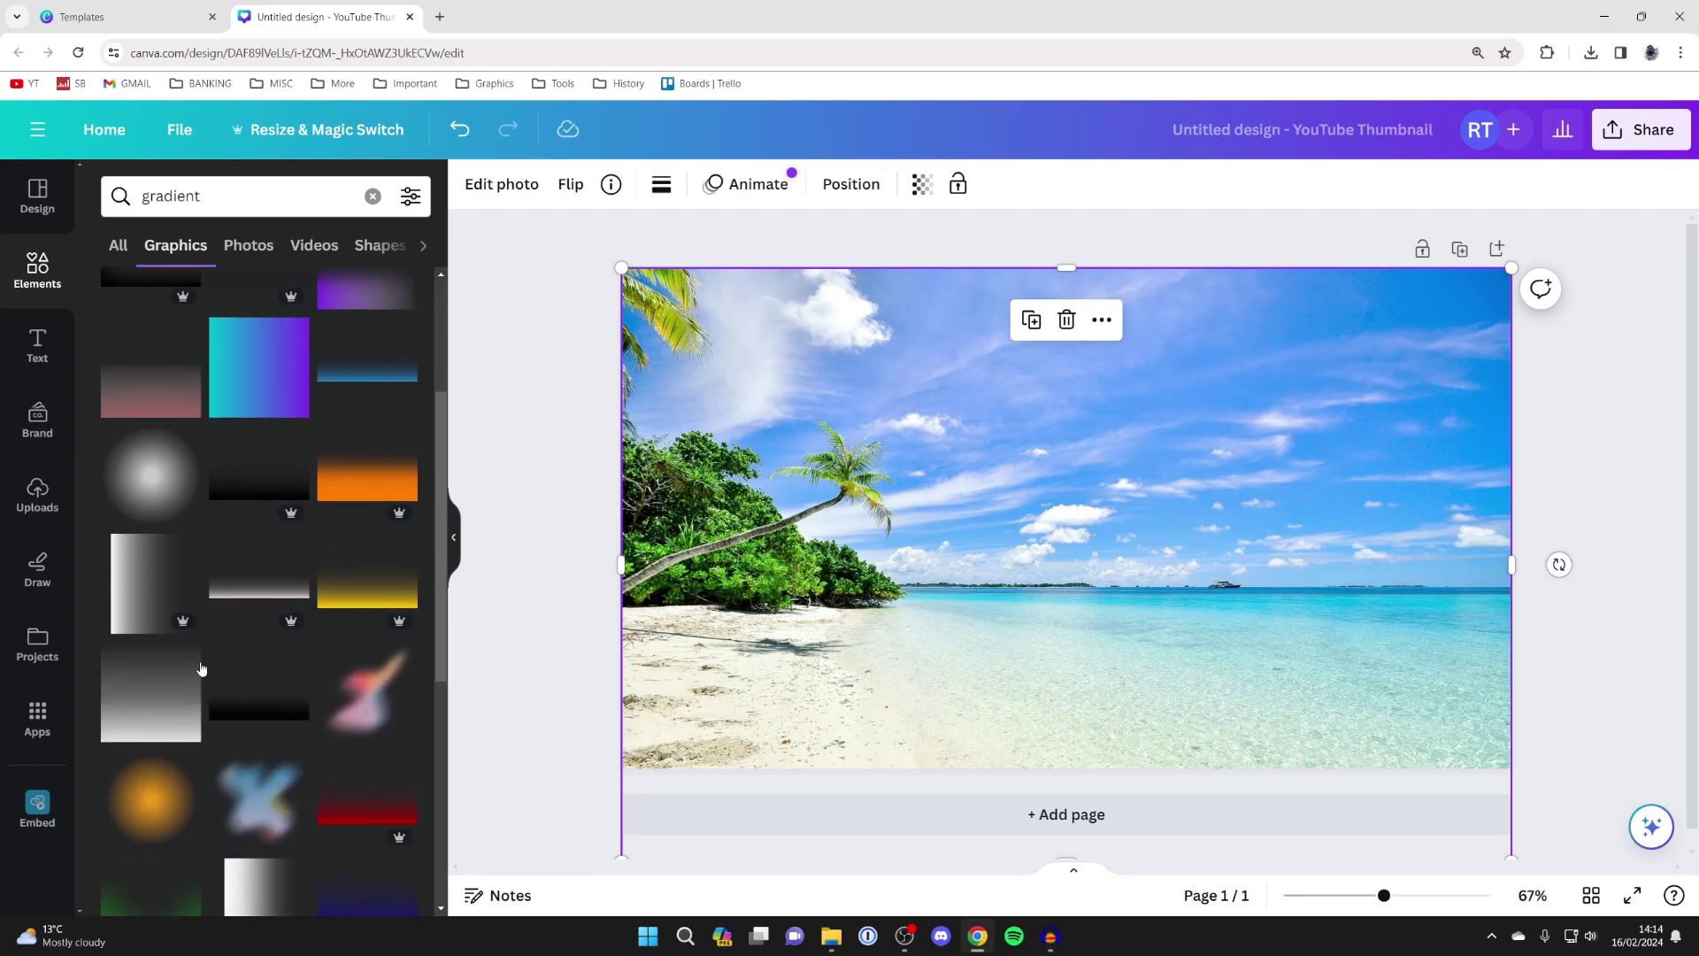
scroll(190, 699, "down", 3)
scroll(267, 664, "up", 6)
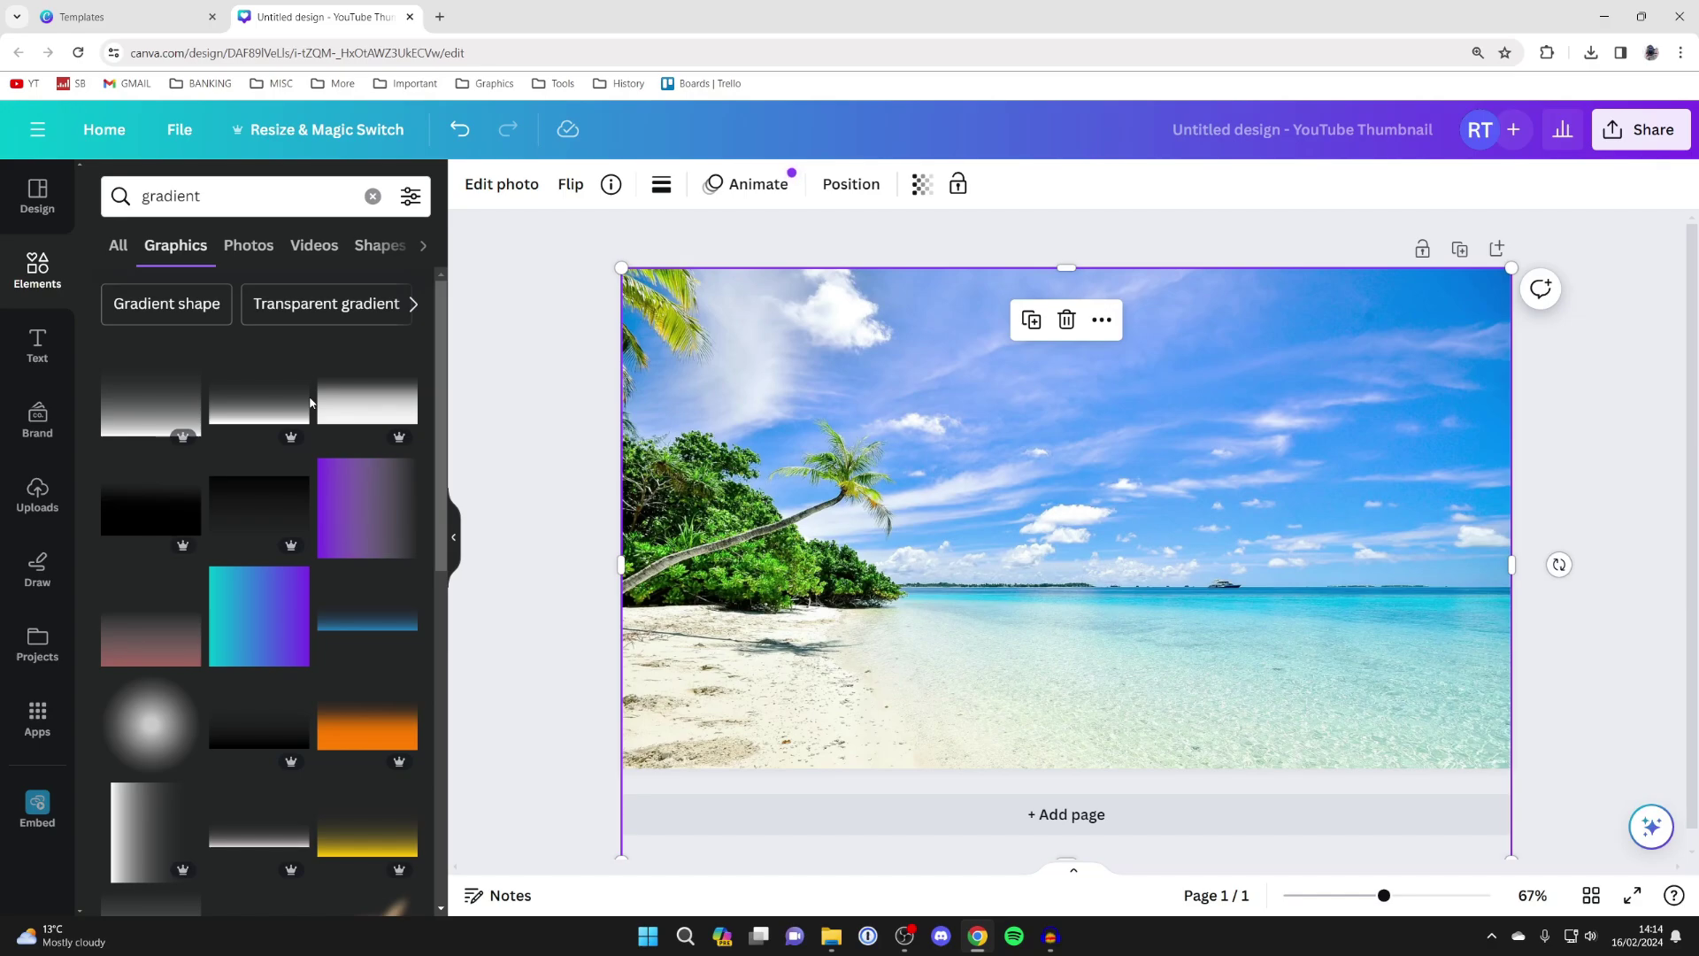
left_click(347, 411)
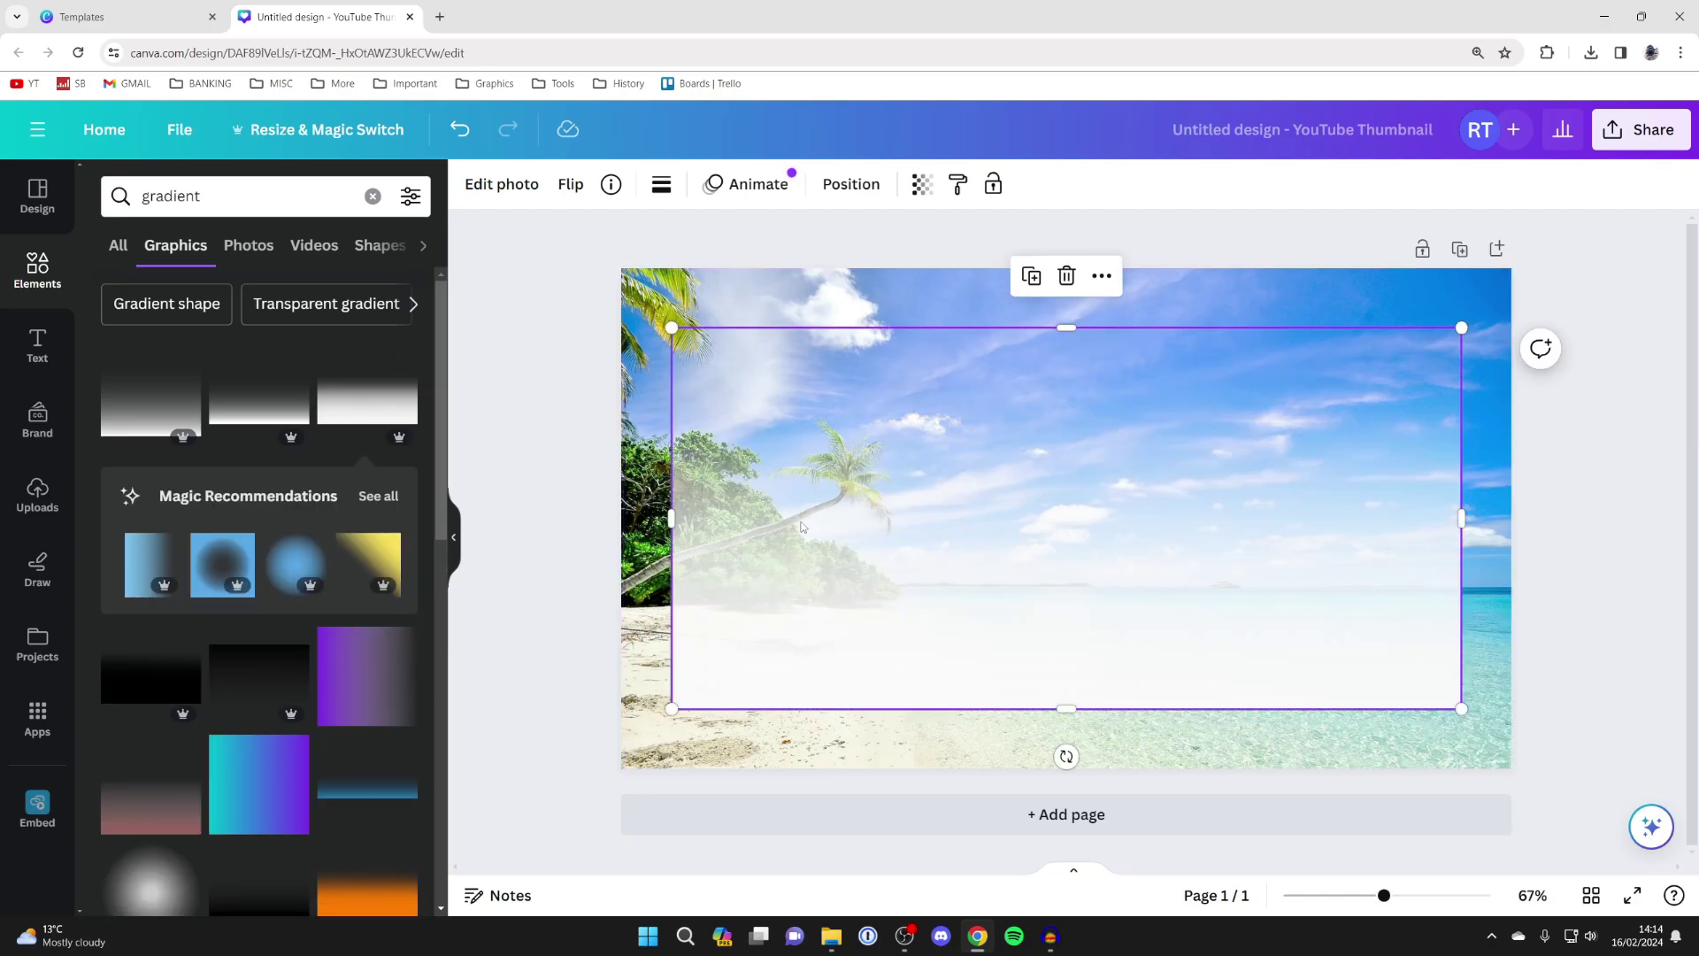
Step: Set the white gradient's rotation to exactly -90 degrees in the Crop panel
double_click(1014, 584)
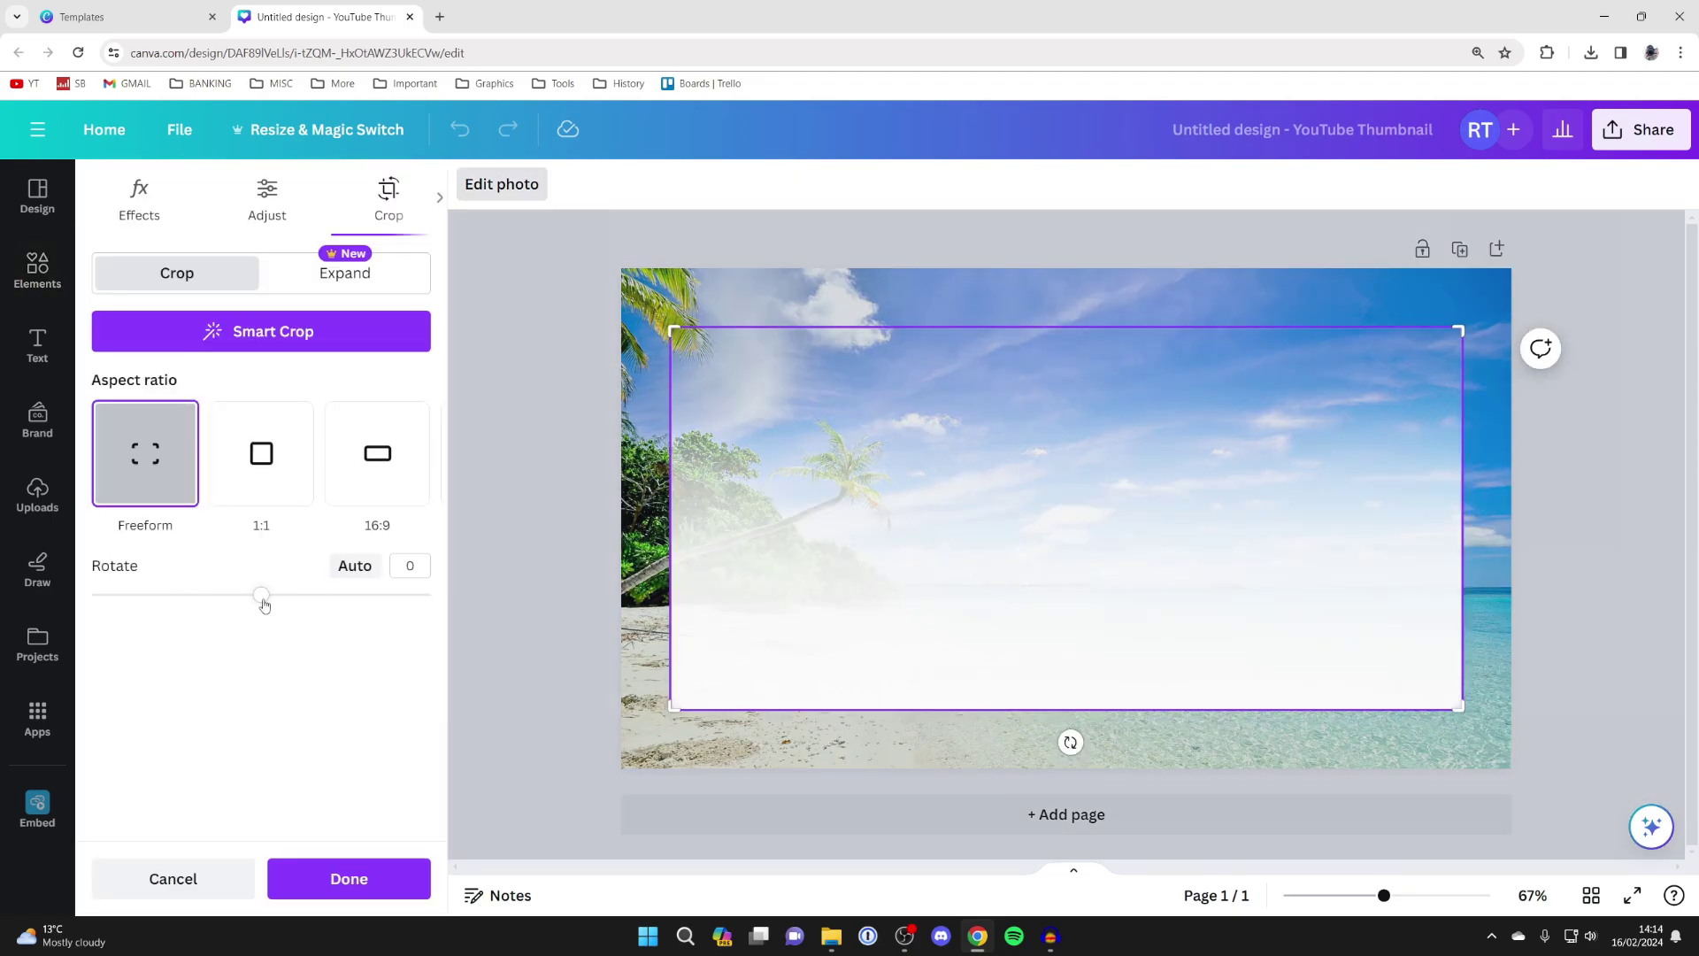
left_click_drag(257, 600, 177, 600)
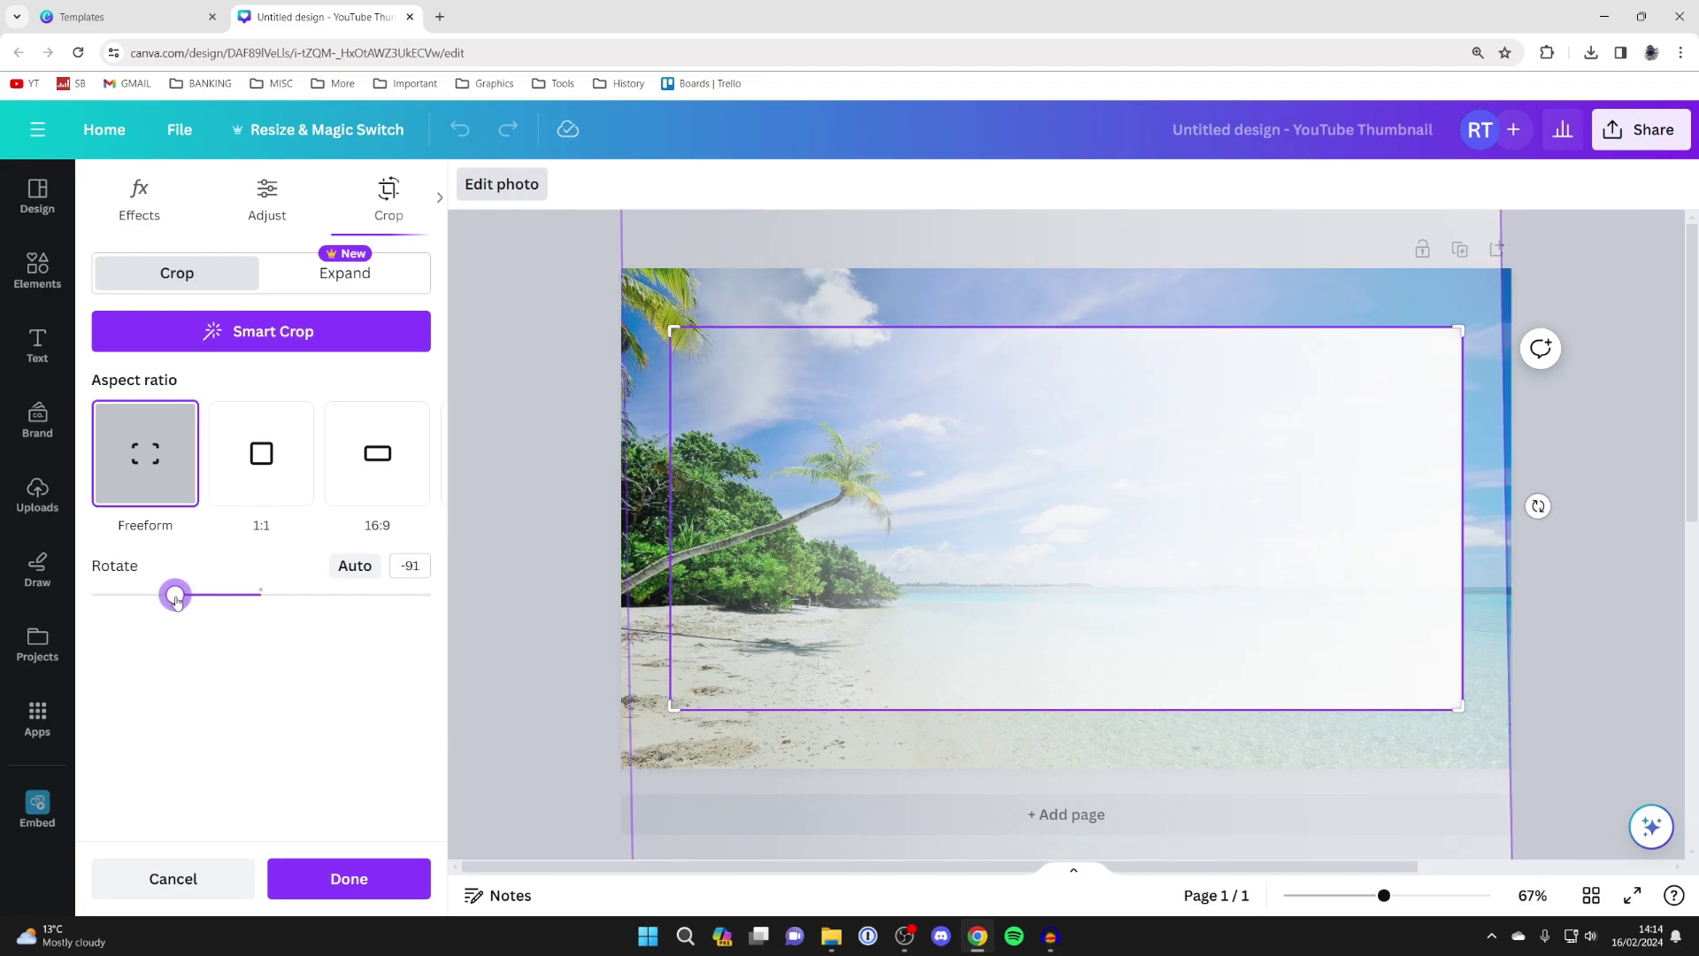
left_click(422, 567)
key("BackSpace")
type("0")
left_click(374, 889)
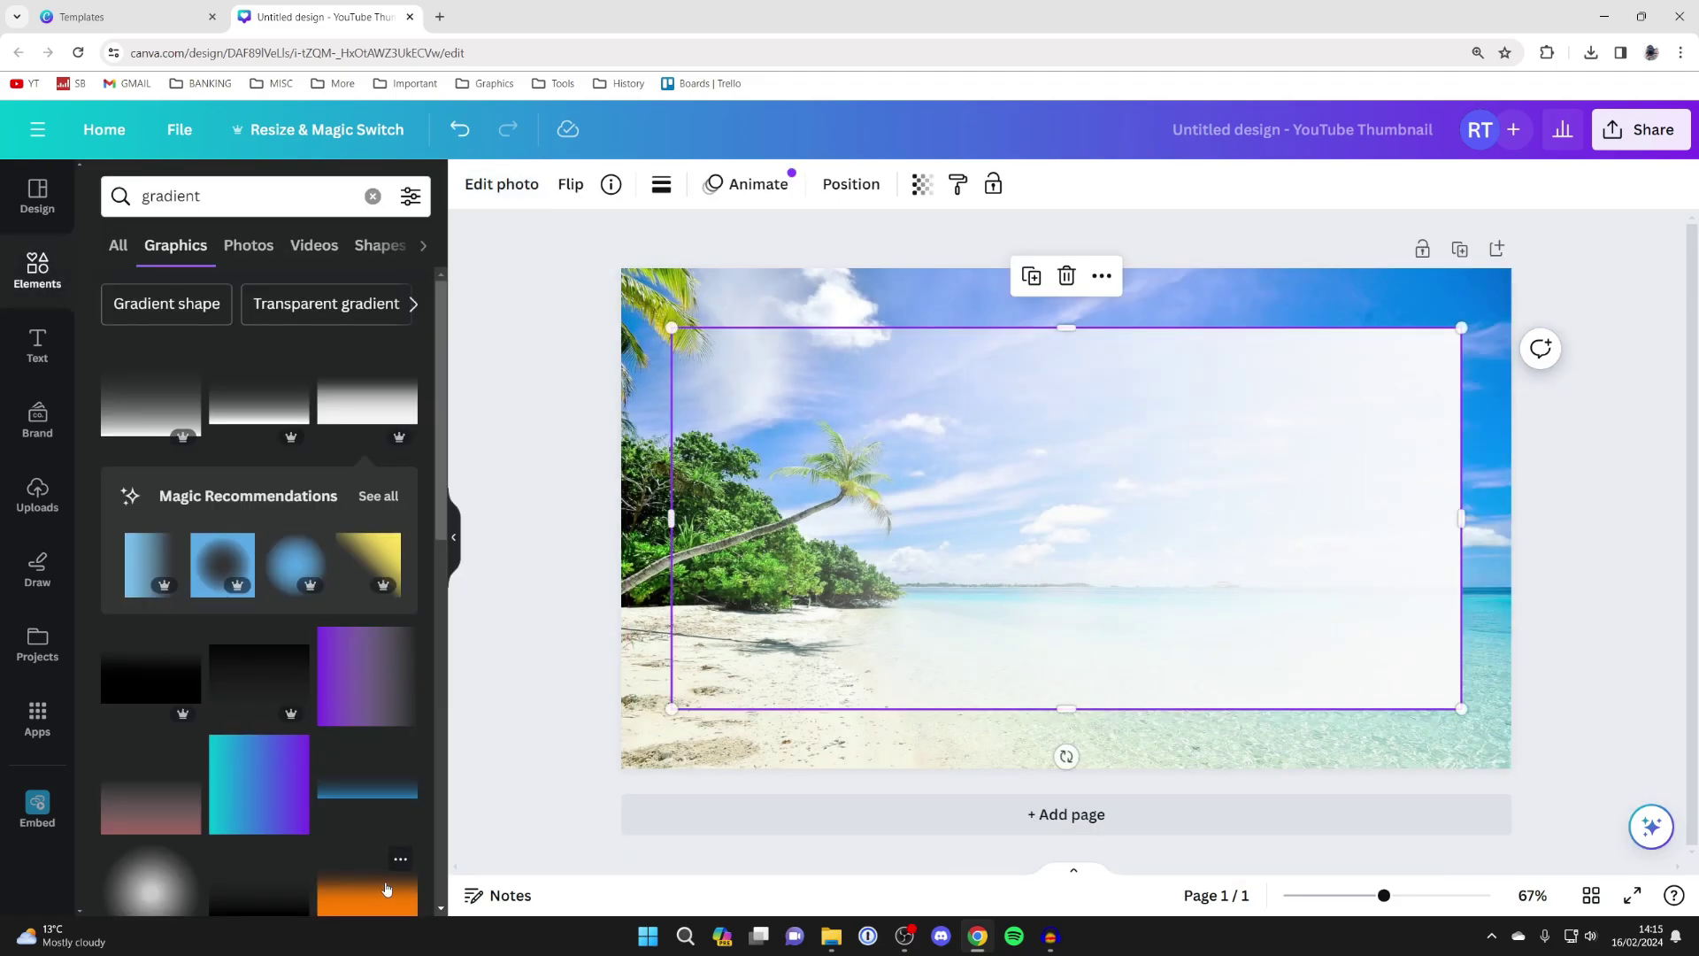
Step: Stretch the rotated gradient past the page edges so it covers the whole beach photo
left_click_drag(1088, 502, 1137, 441)
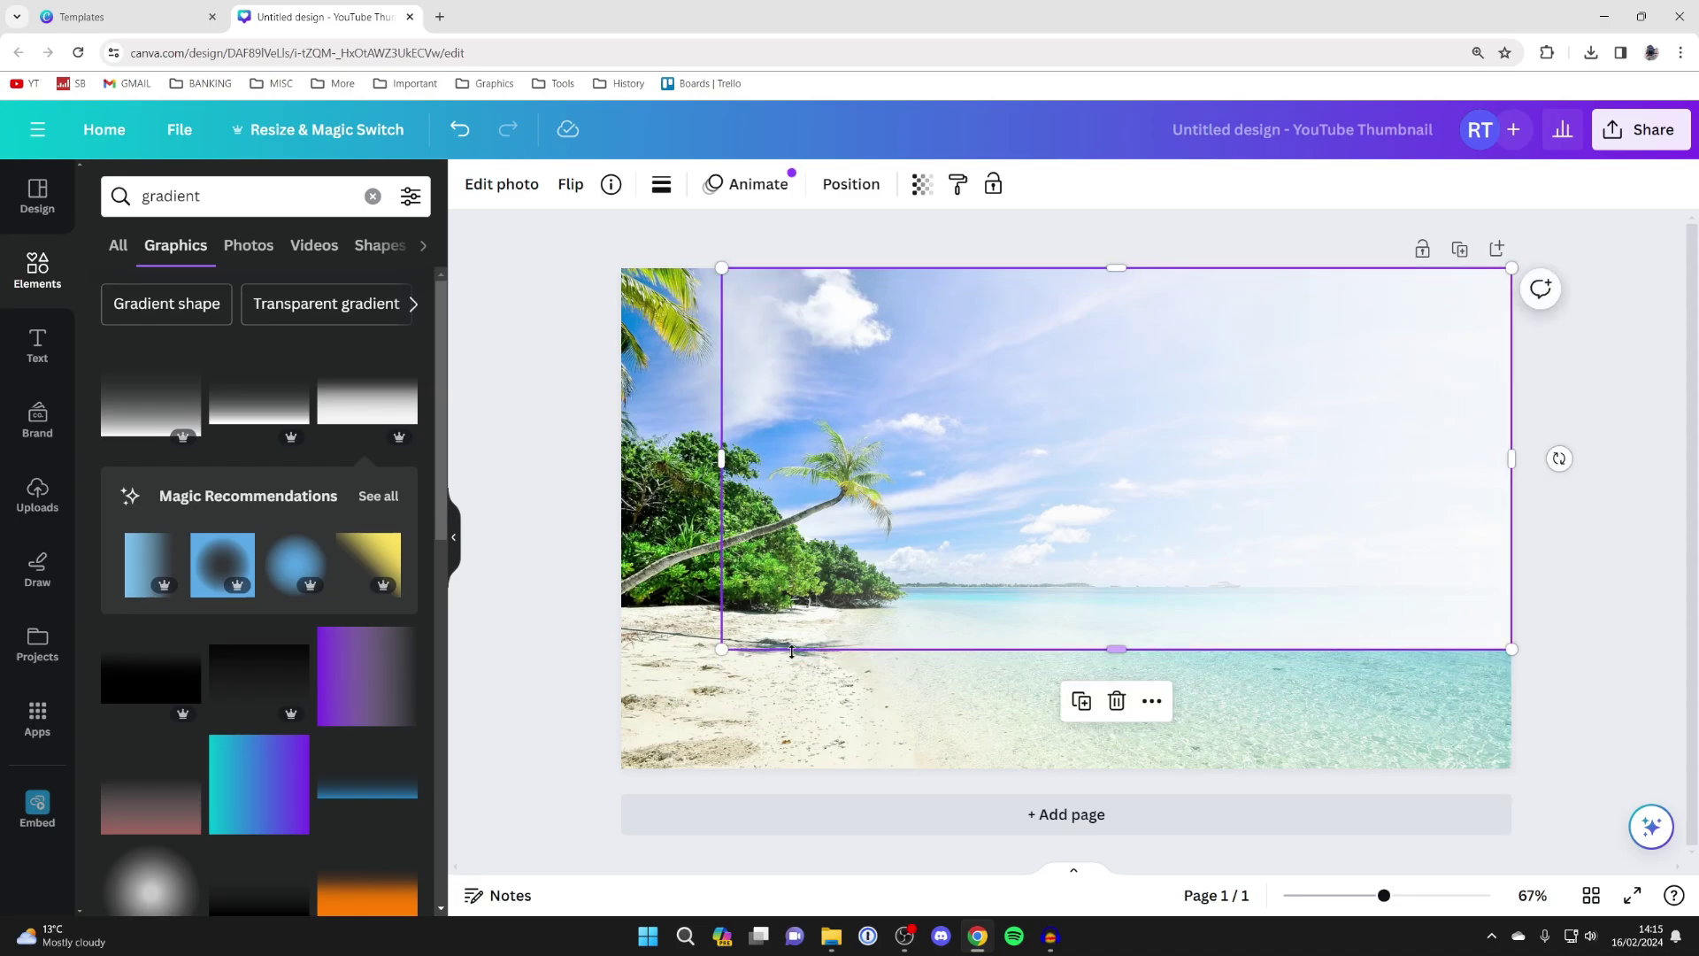
left_click_drag(722, 649, 462, 774)
left_click_drag(462, 268, 345, 214)
left_click_drag(1290, 471, 1290, 486)
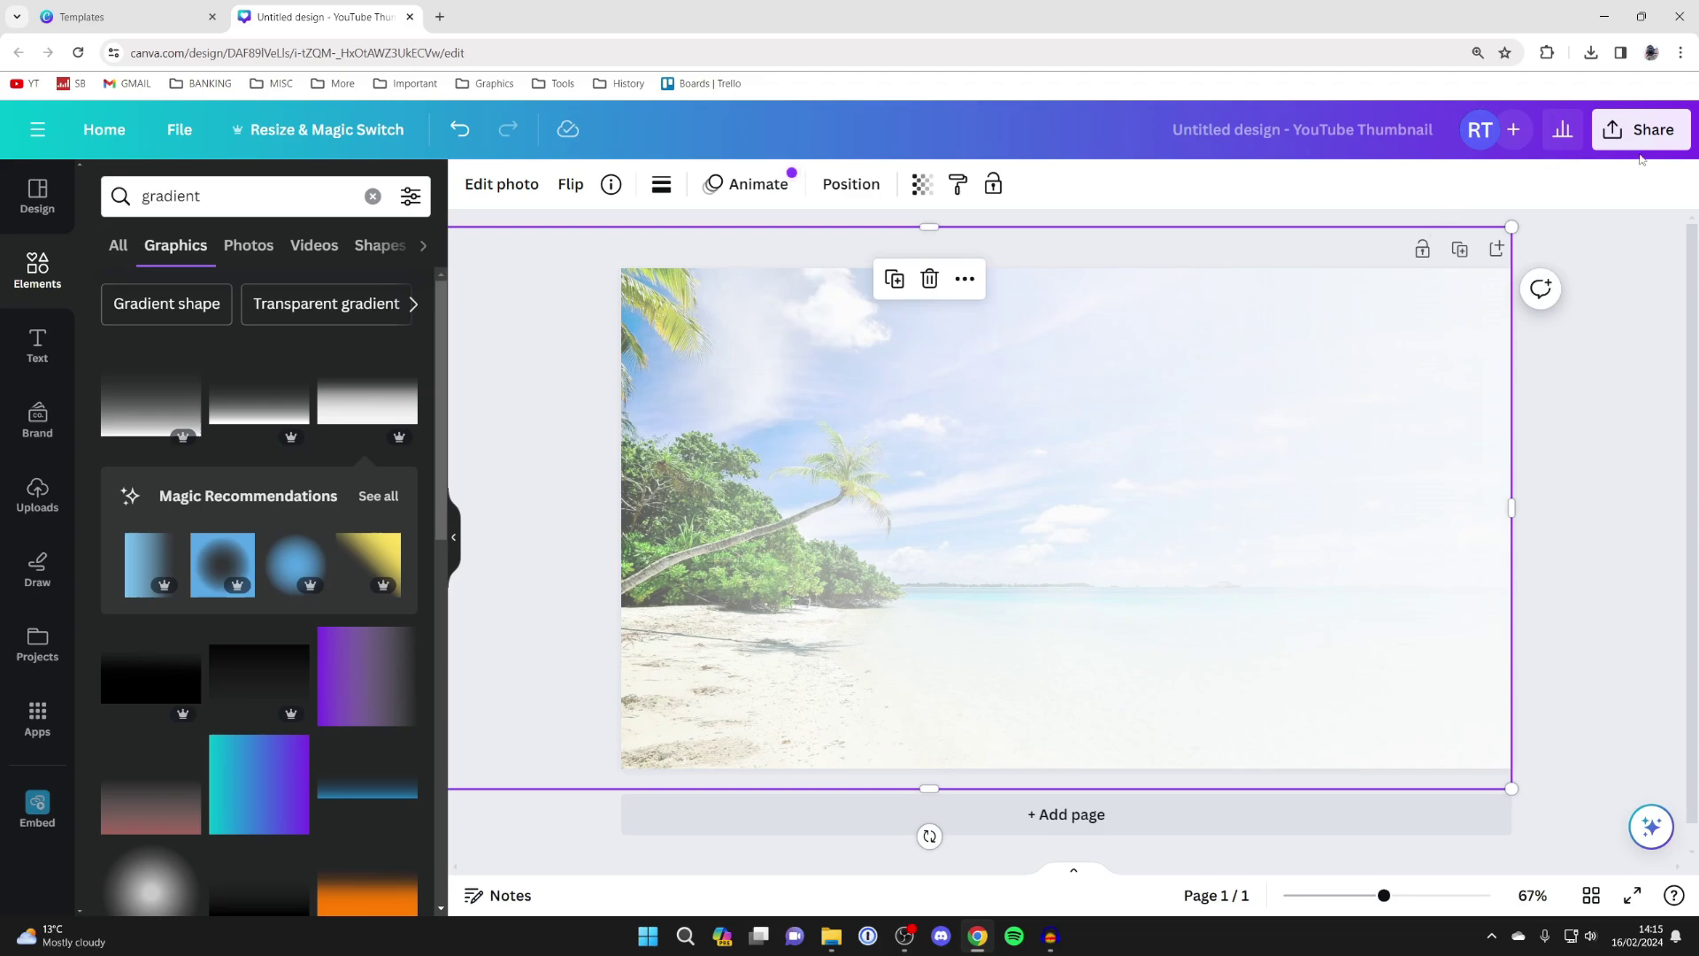
Step: Download the design as a PNG, then slide the white fade to cover the photo's left half
left_click(1677, 141)
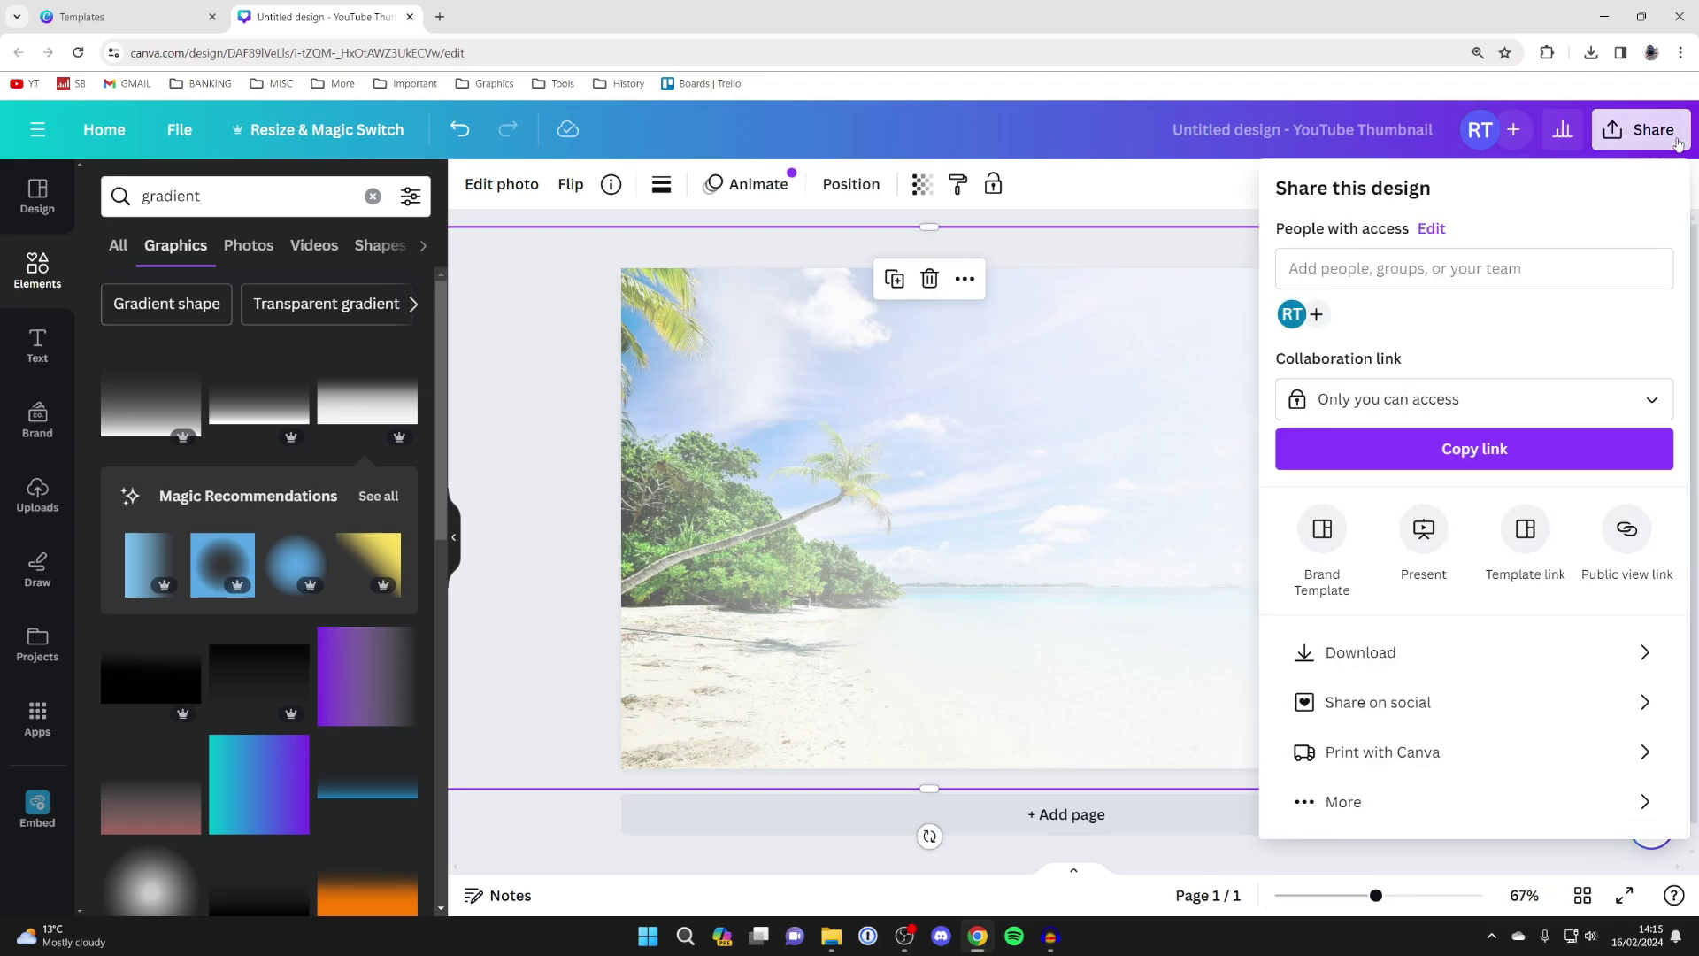
left_click(1457, 652)
left_click(1462, 517)
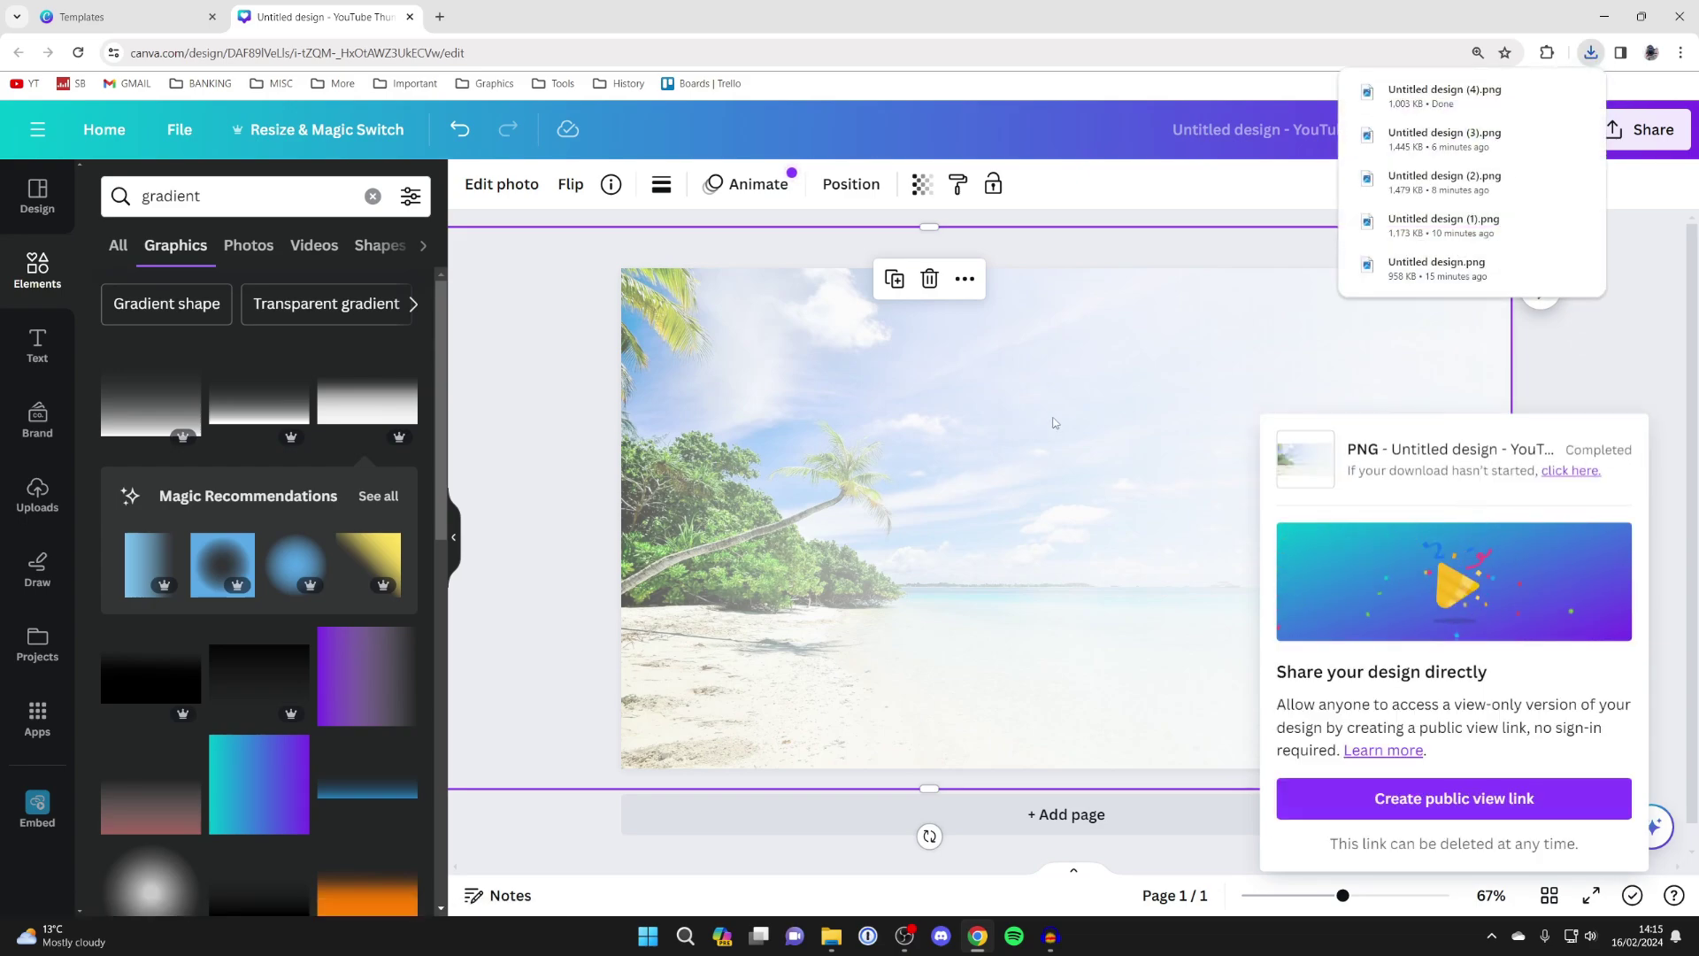
left_click_drag(1034, 381, 1219, 481)
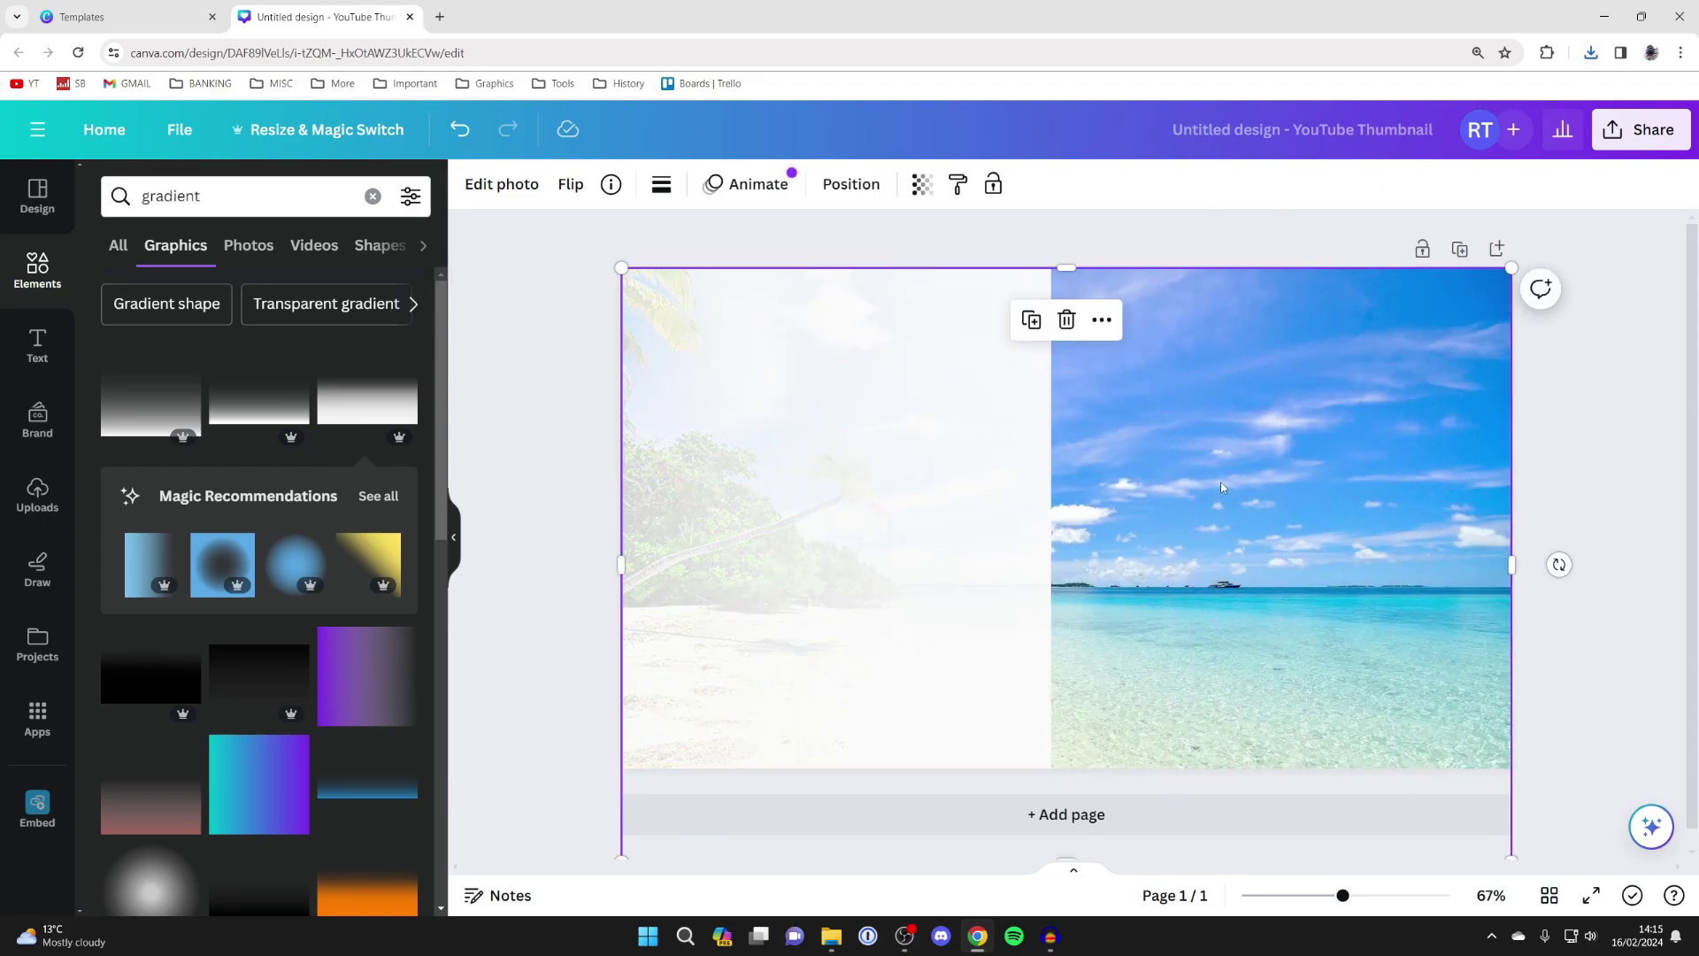
Step: Replace the beach photo with the forest photo from Uploads, sized to fill the page
key("Delete")
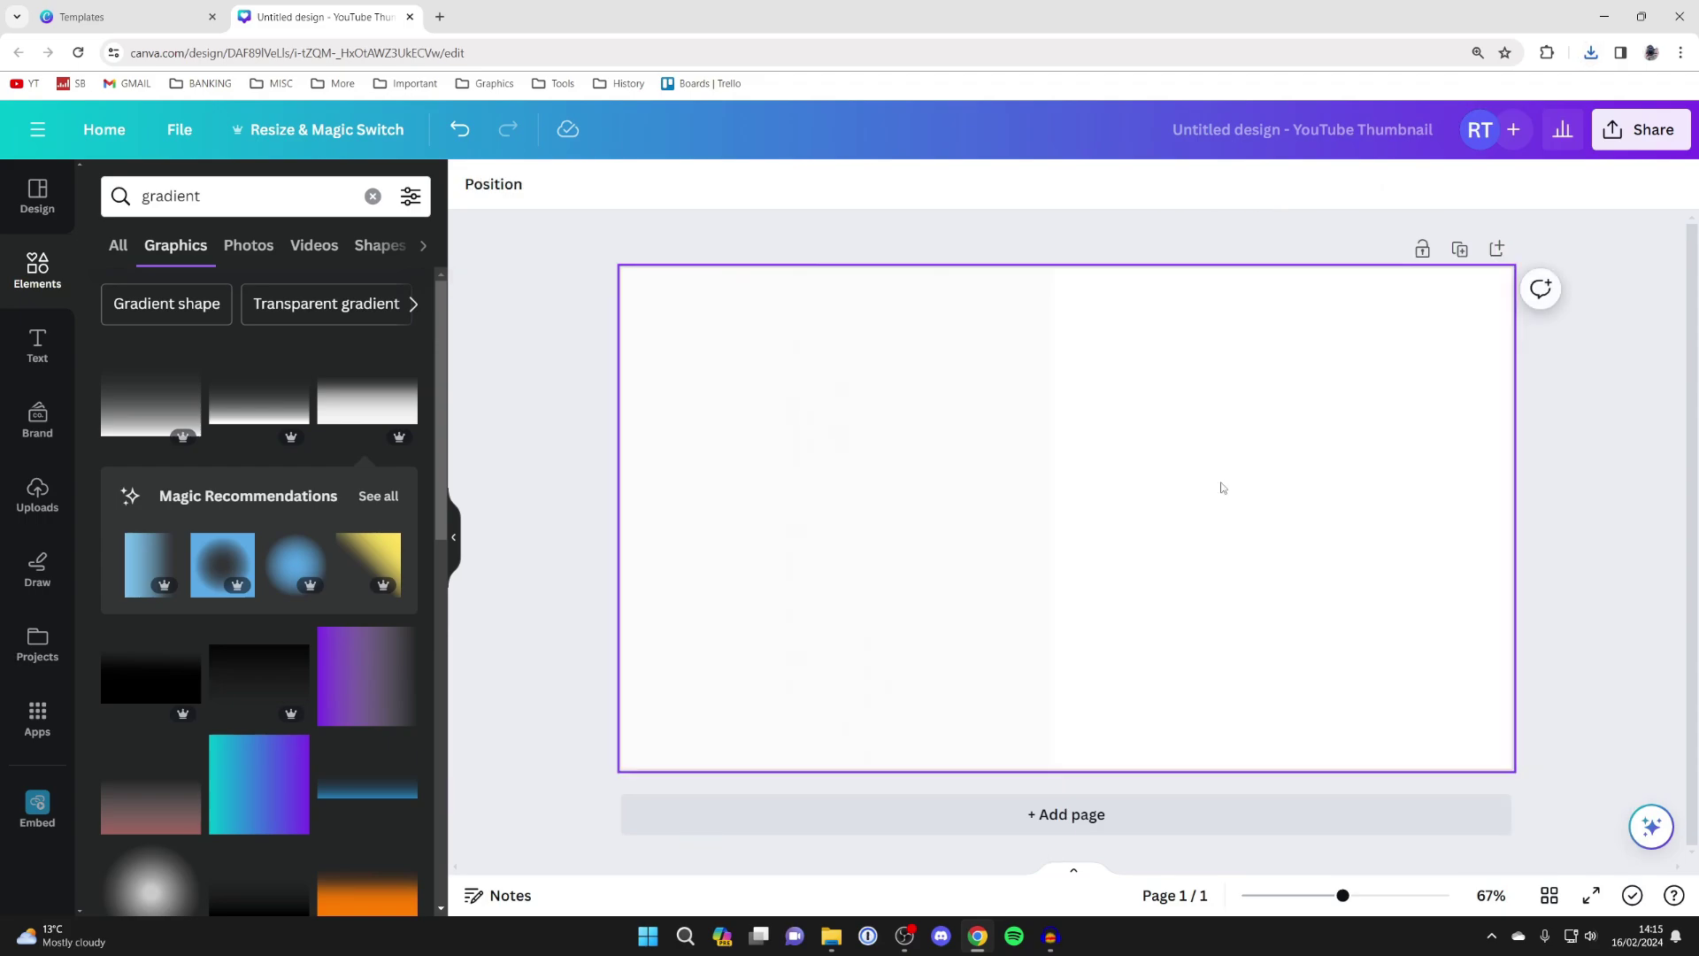
left_click(38, 495)
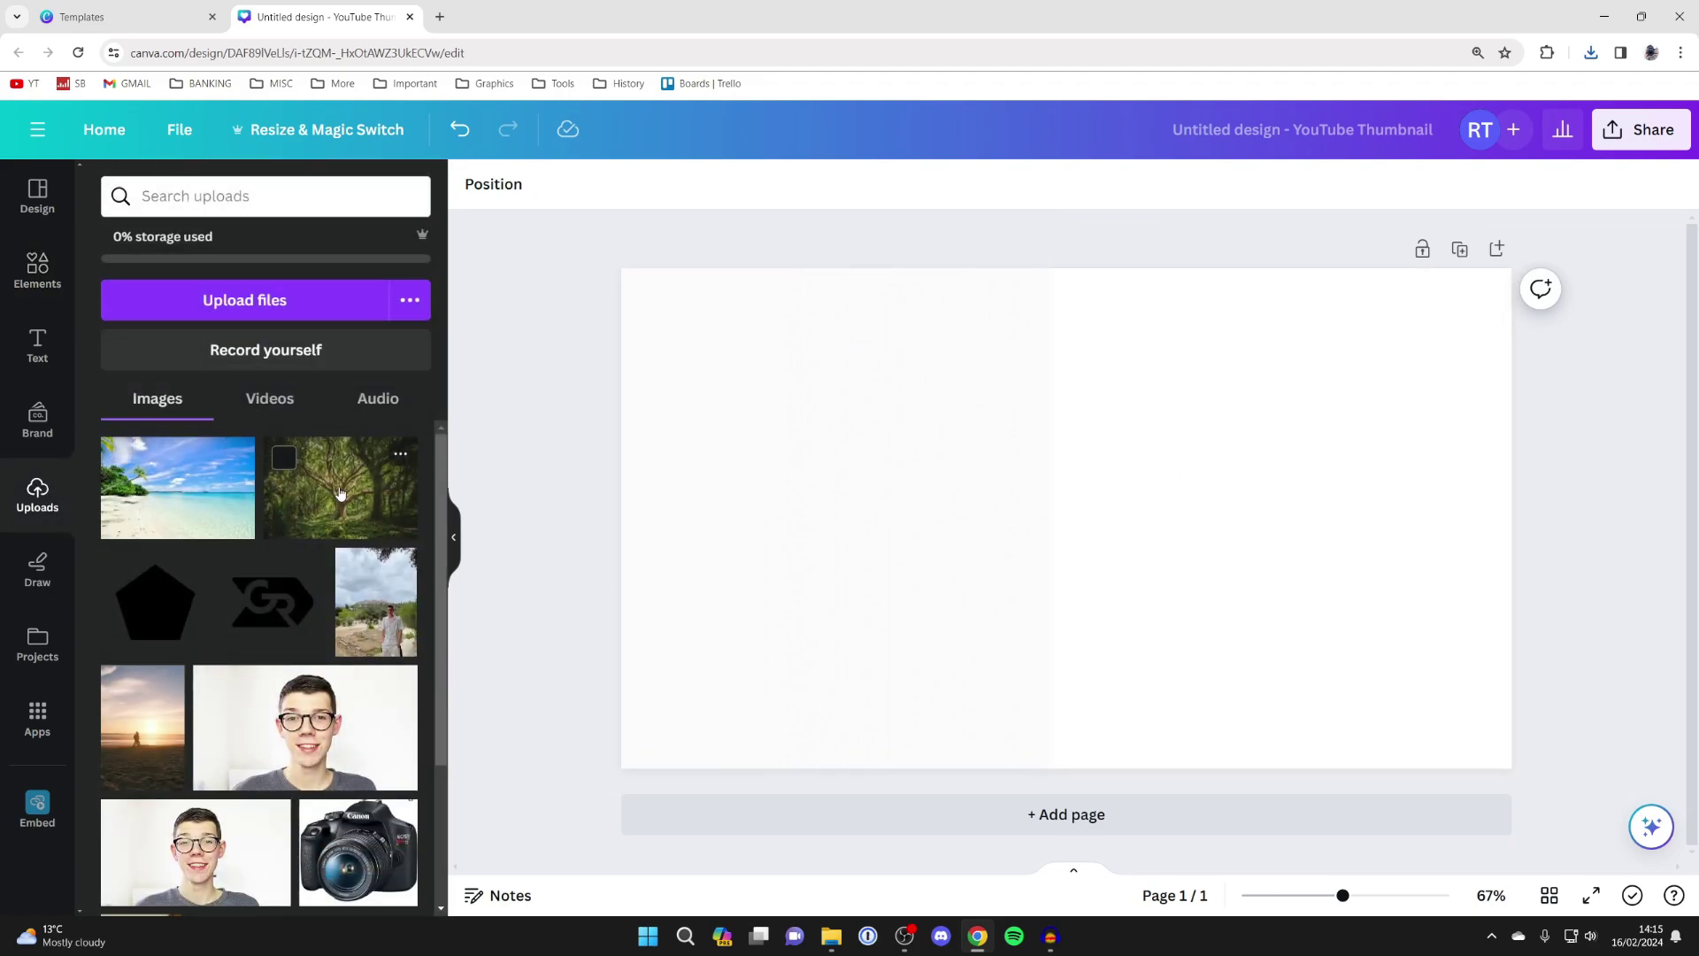
left_click(355, 519)
left_click_drag(1129, 538, 952, 467)
left_click_drag(1156, 625, 1549, 884)
left_click_drag(1181, 529, 1162, 480)
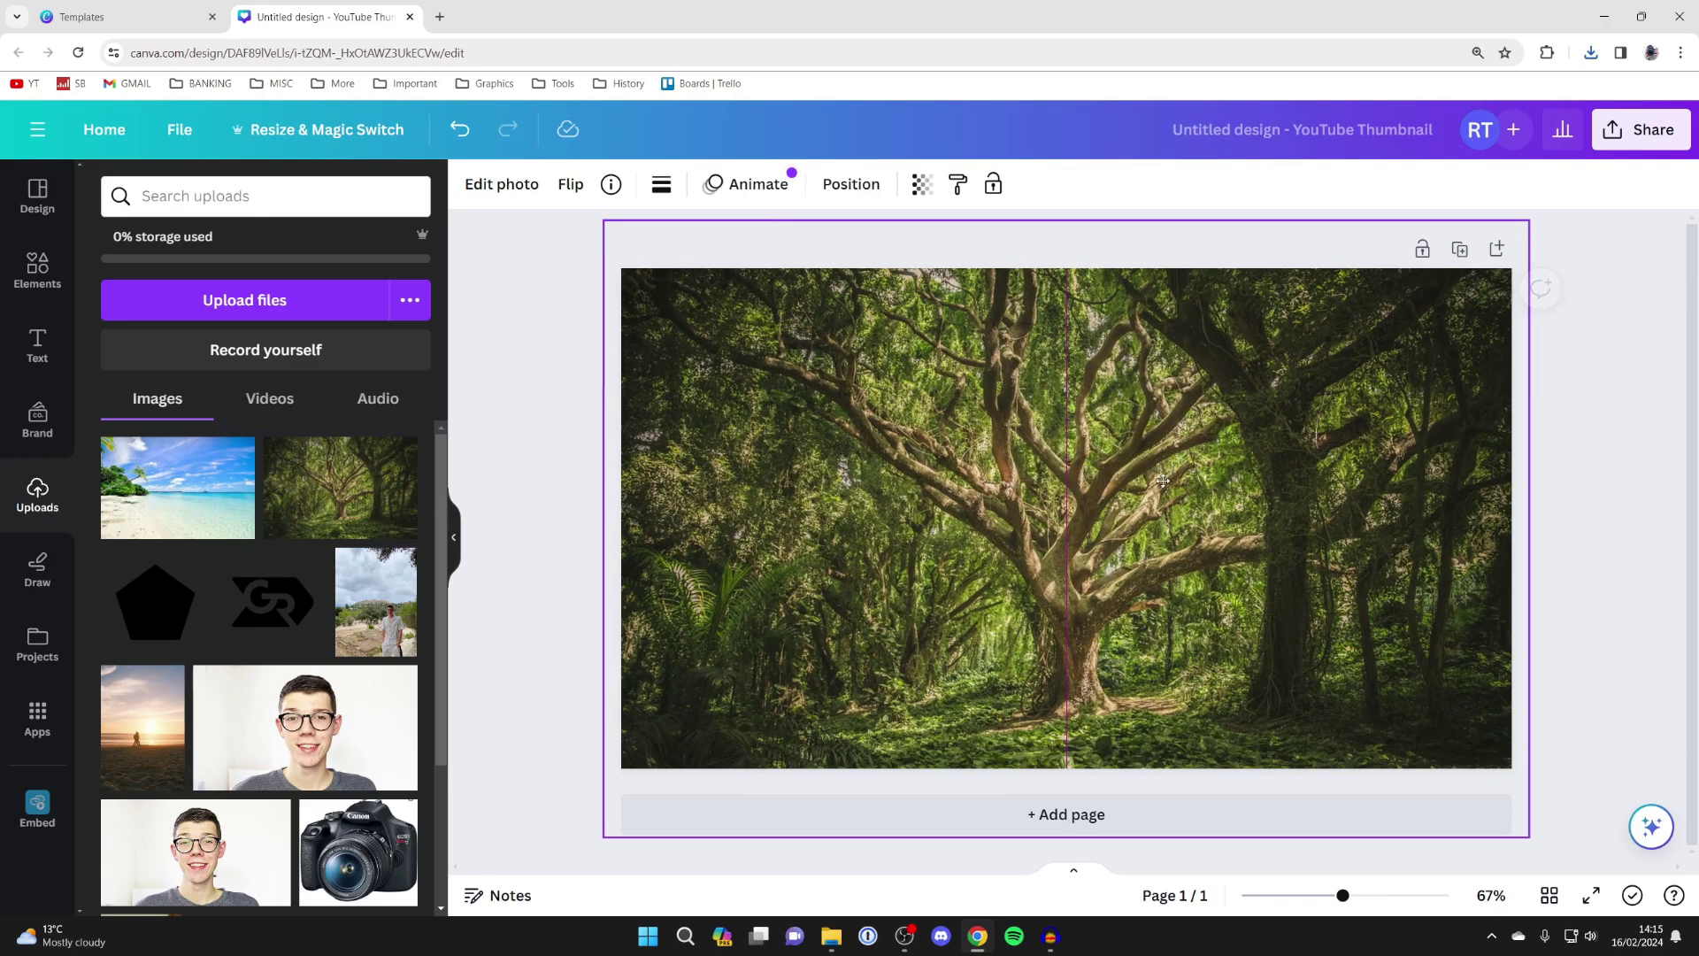
Step: Send the forest photo backward and move the pale faded image right over it
right_click(1042, 478)
mouse_move(1162, 529)
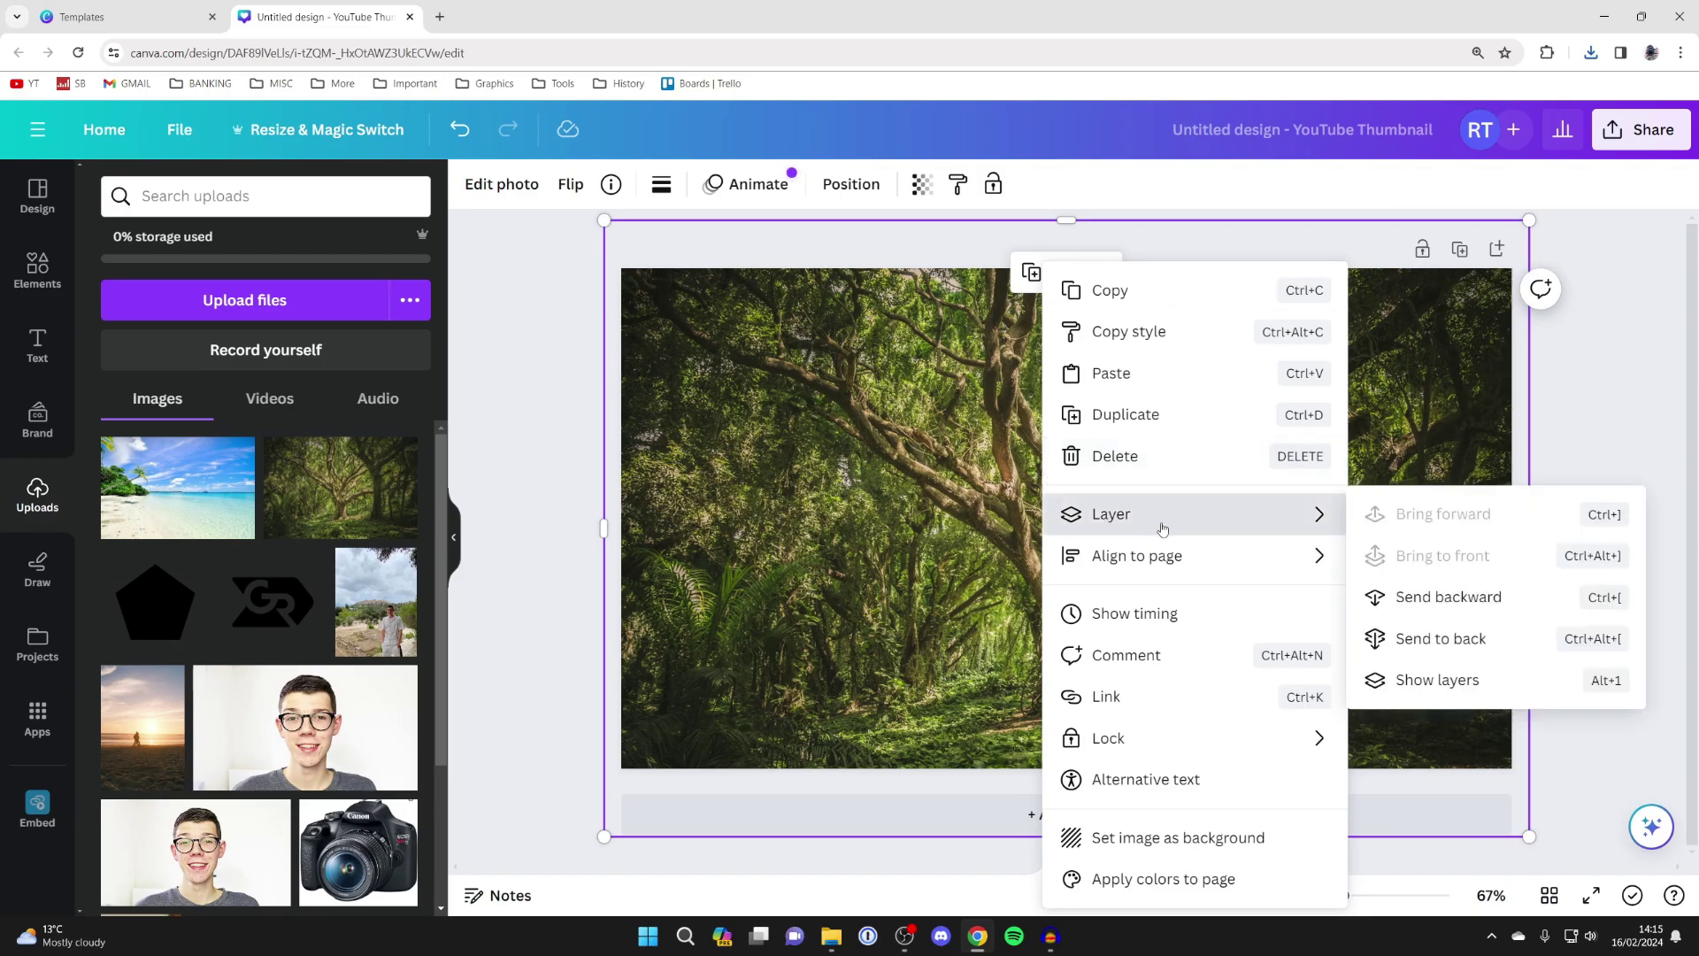
left_click(1446, 602)
left_click(860, 531)
left_click_drag(859, 531, 1048, 544)
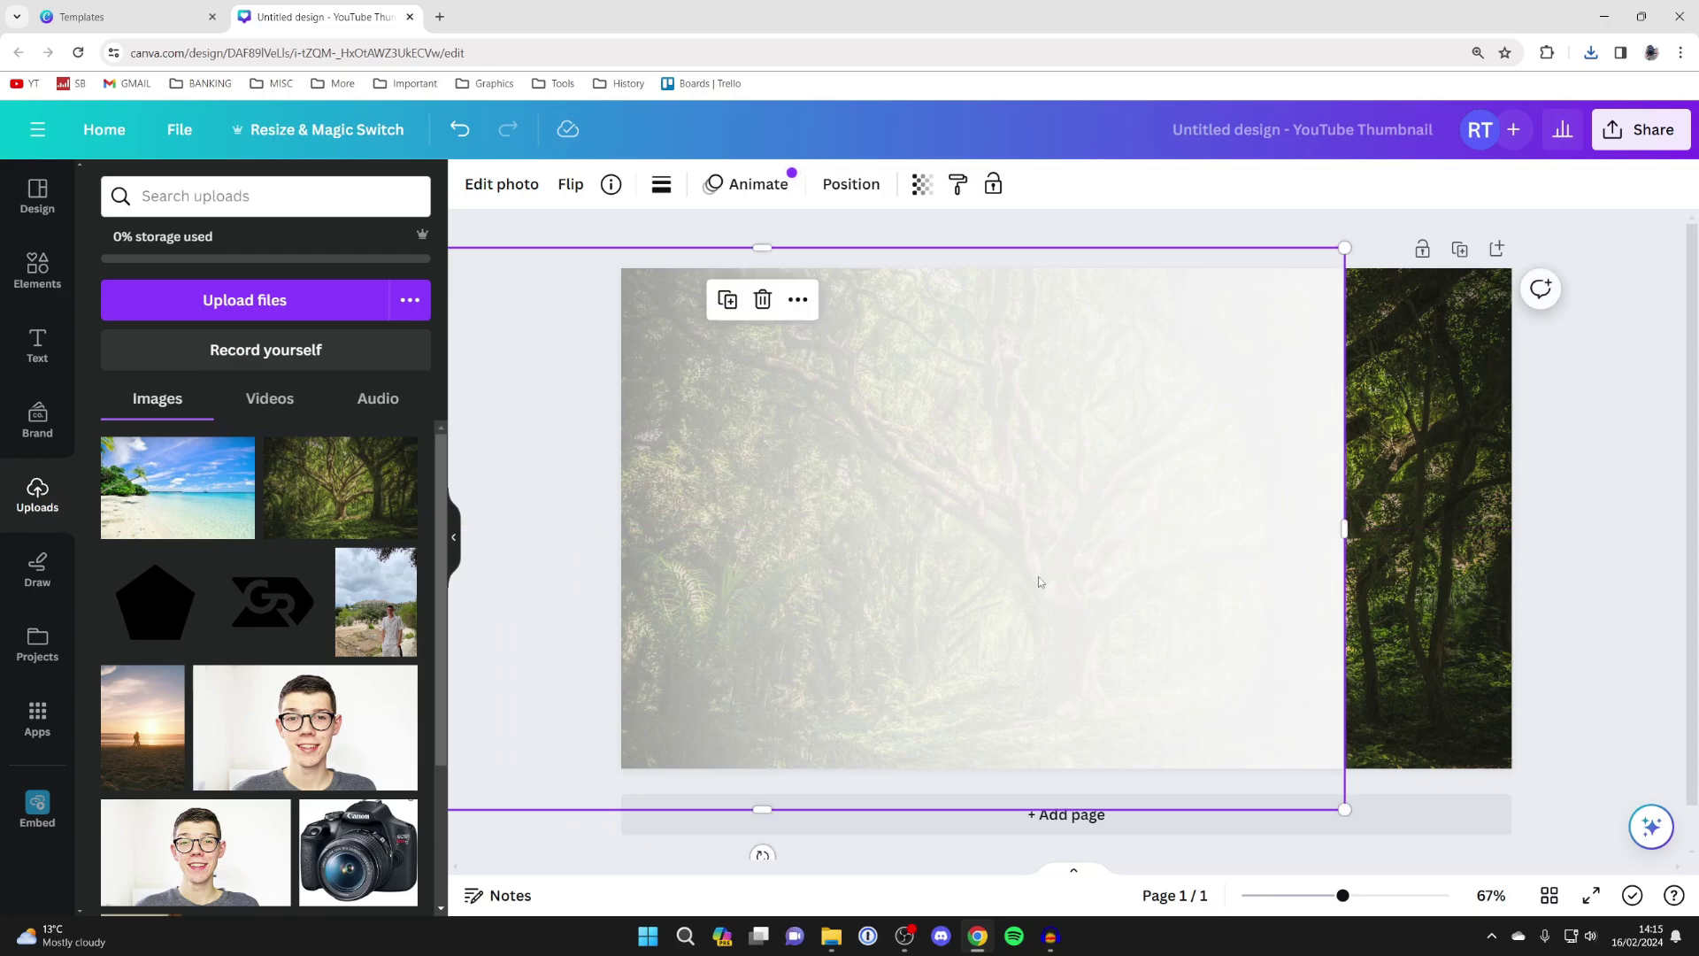
Step: Rotate the pale gradient image to 90 degrees and slide it toward the page's right edge
double_click(1023, 471)
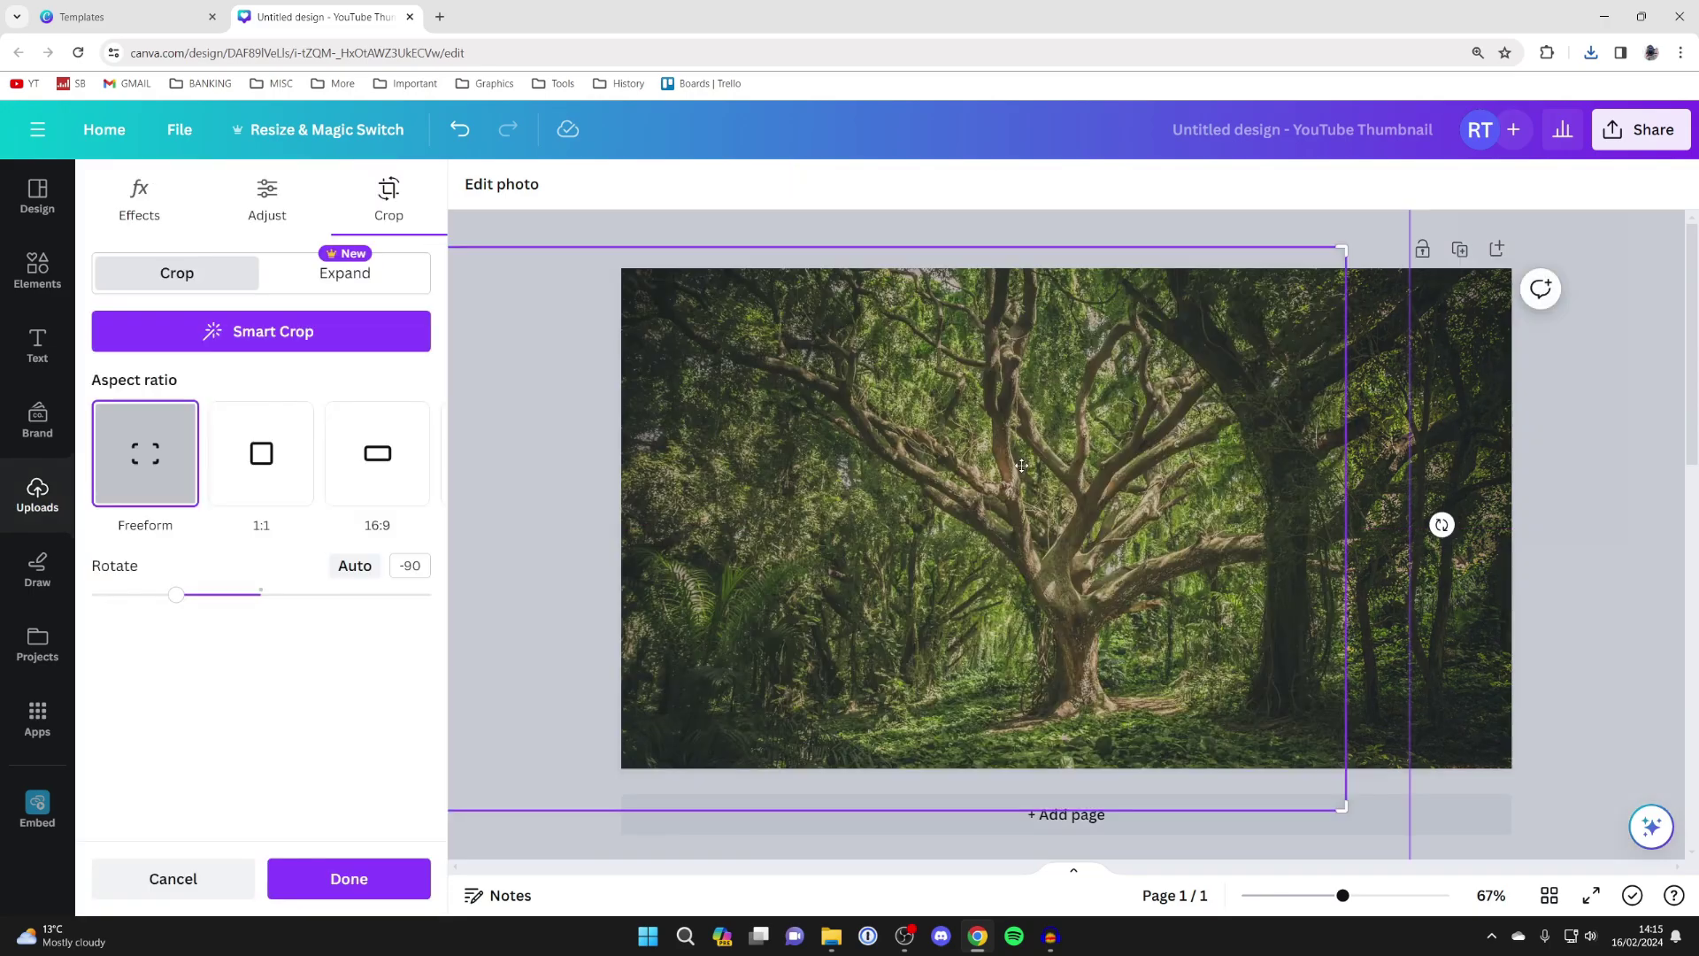
left_click(411, 566)
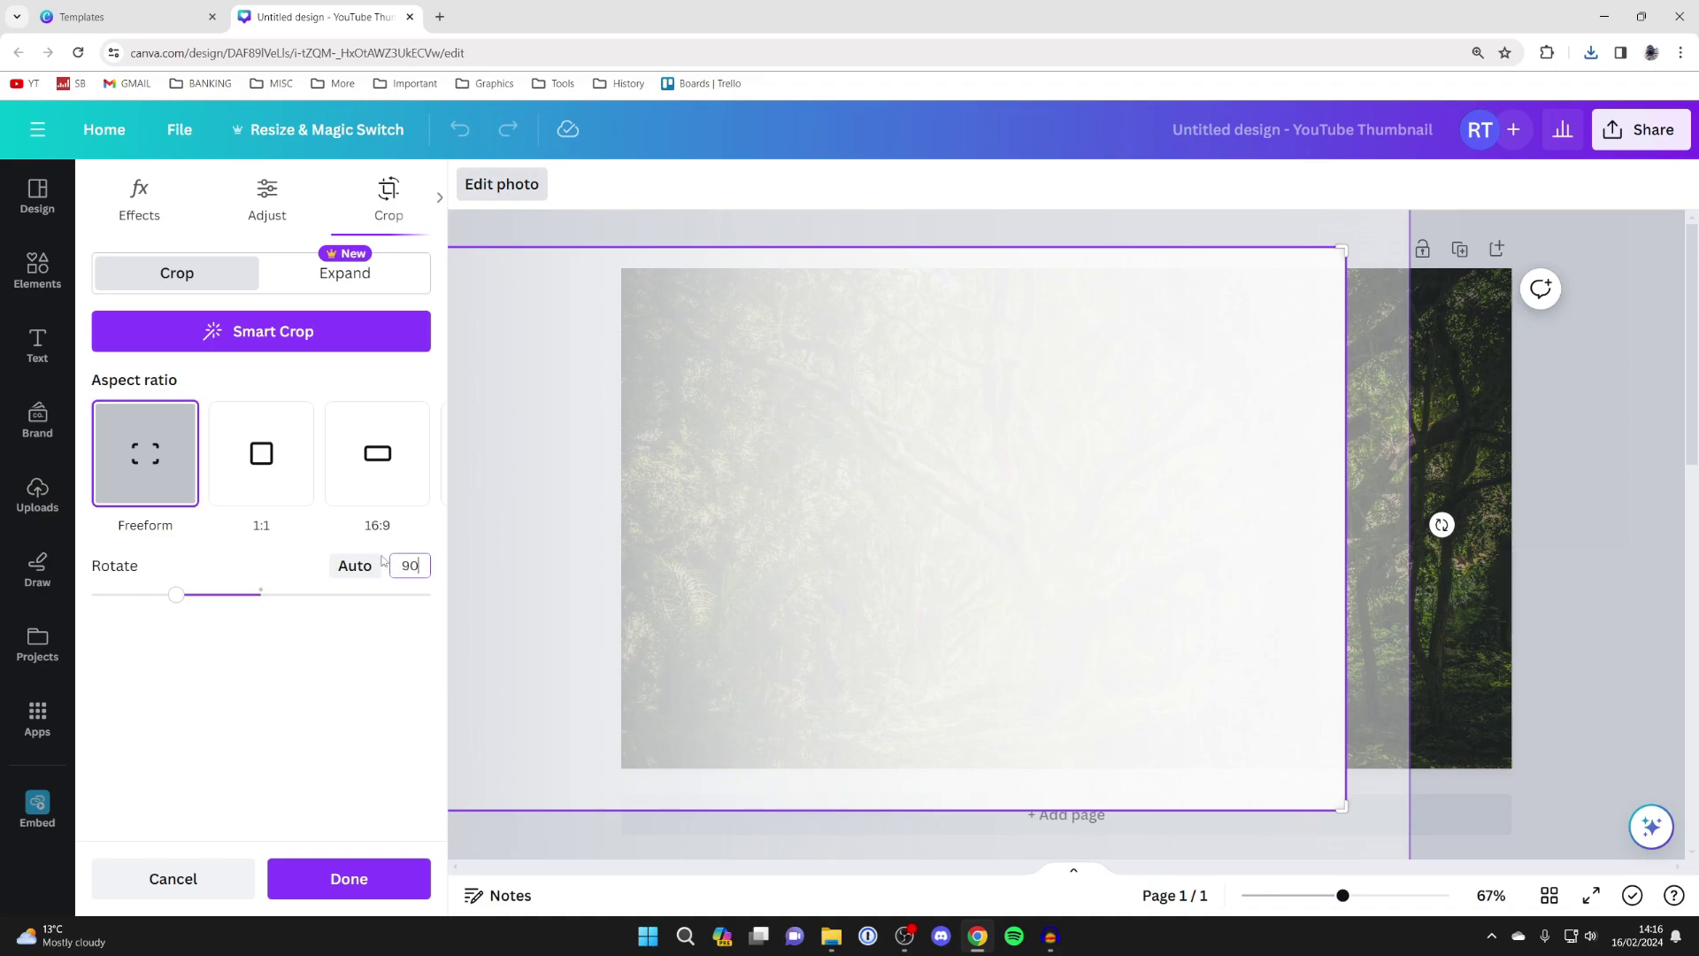
left_click(399, 879)
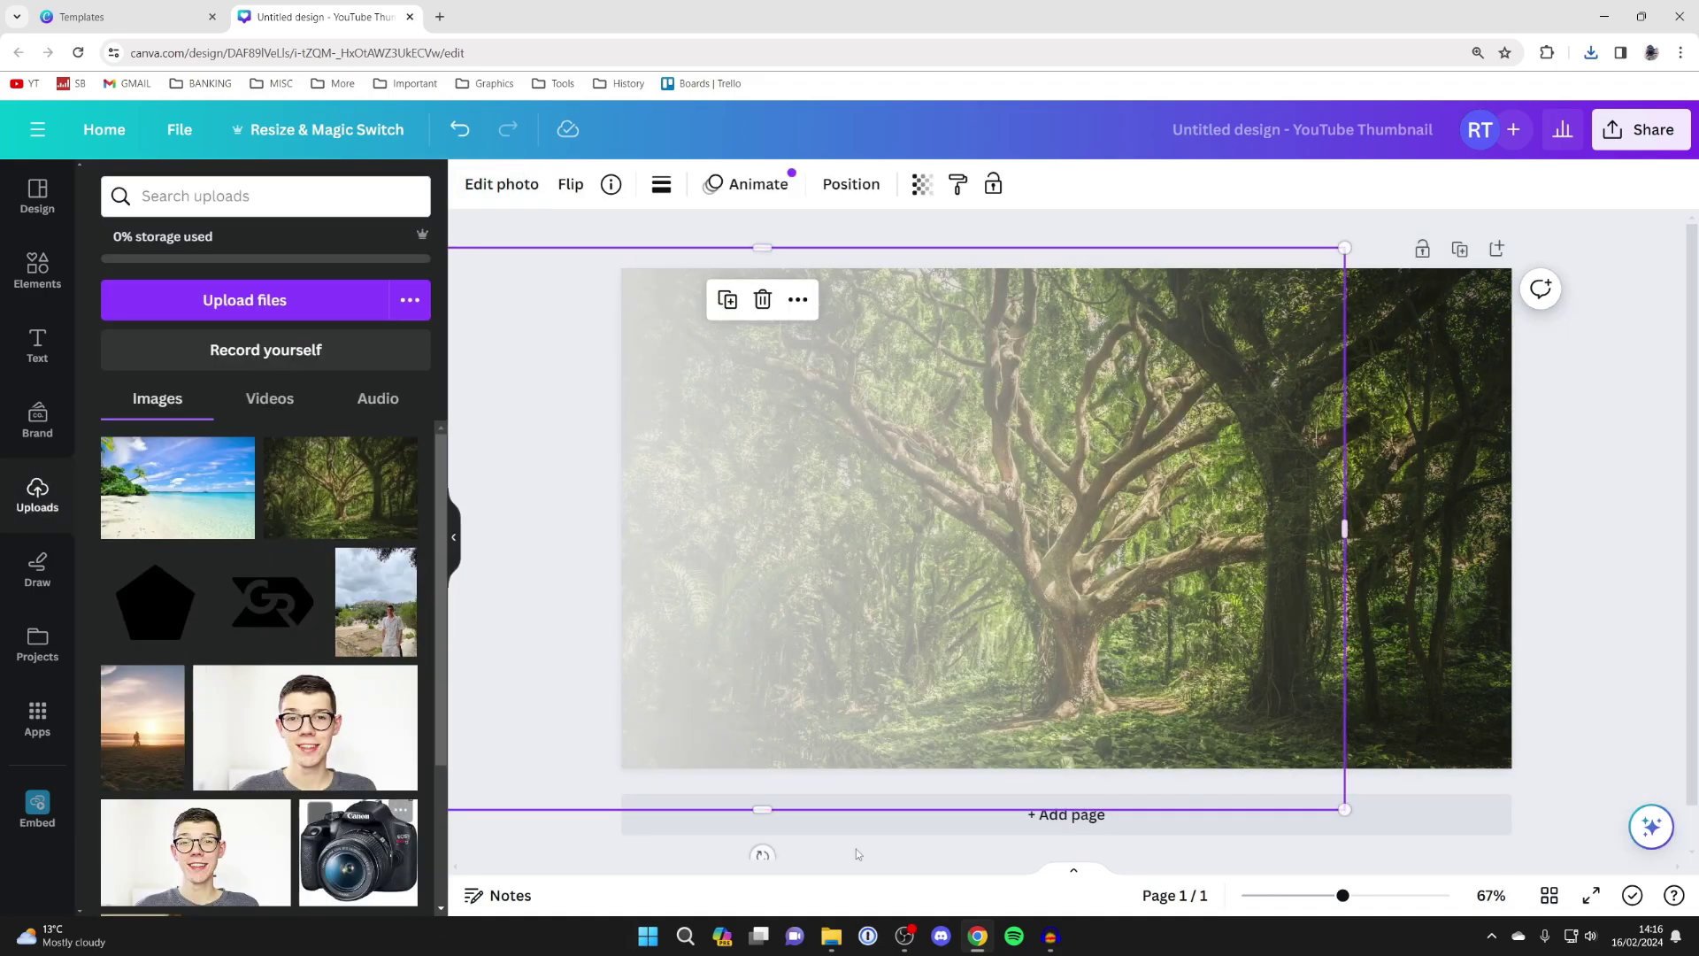
left_click_drag(655, 615, 1092, 616)
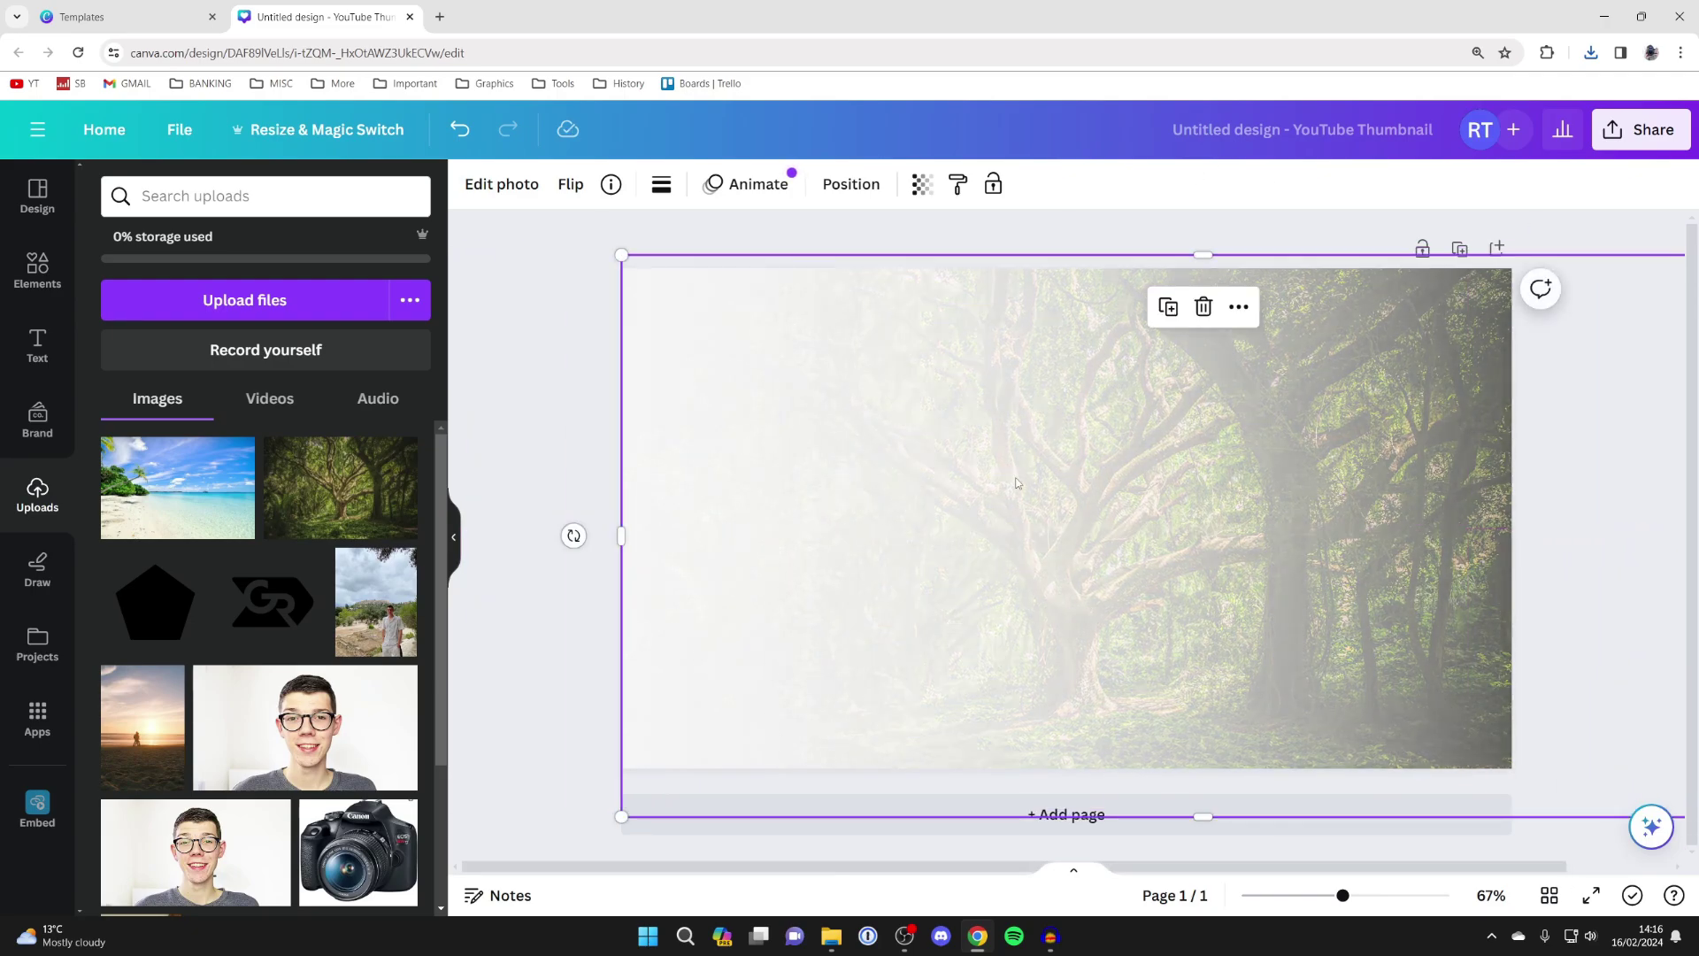
Step: Download the forest thumbnail as a PNG and add a blank second page
left_click(1644, 133)
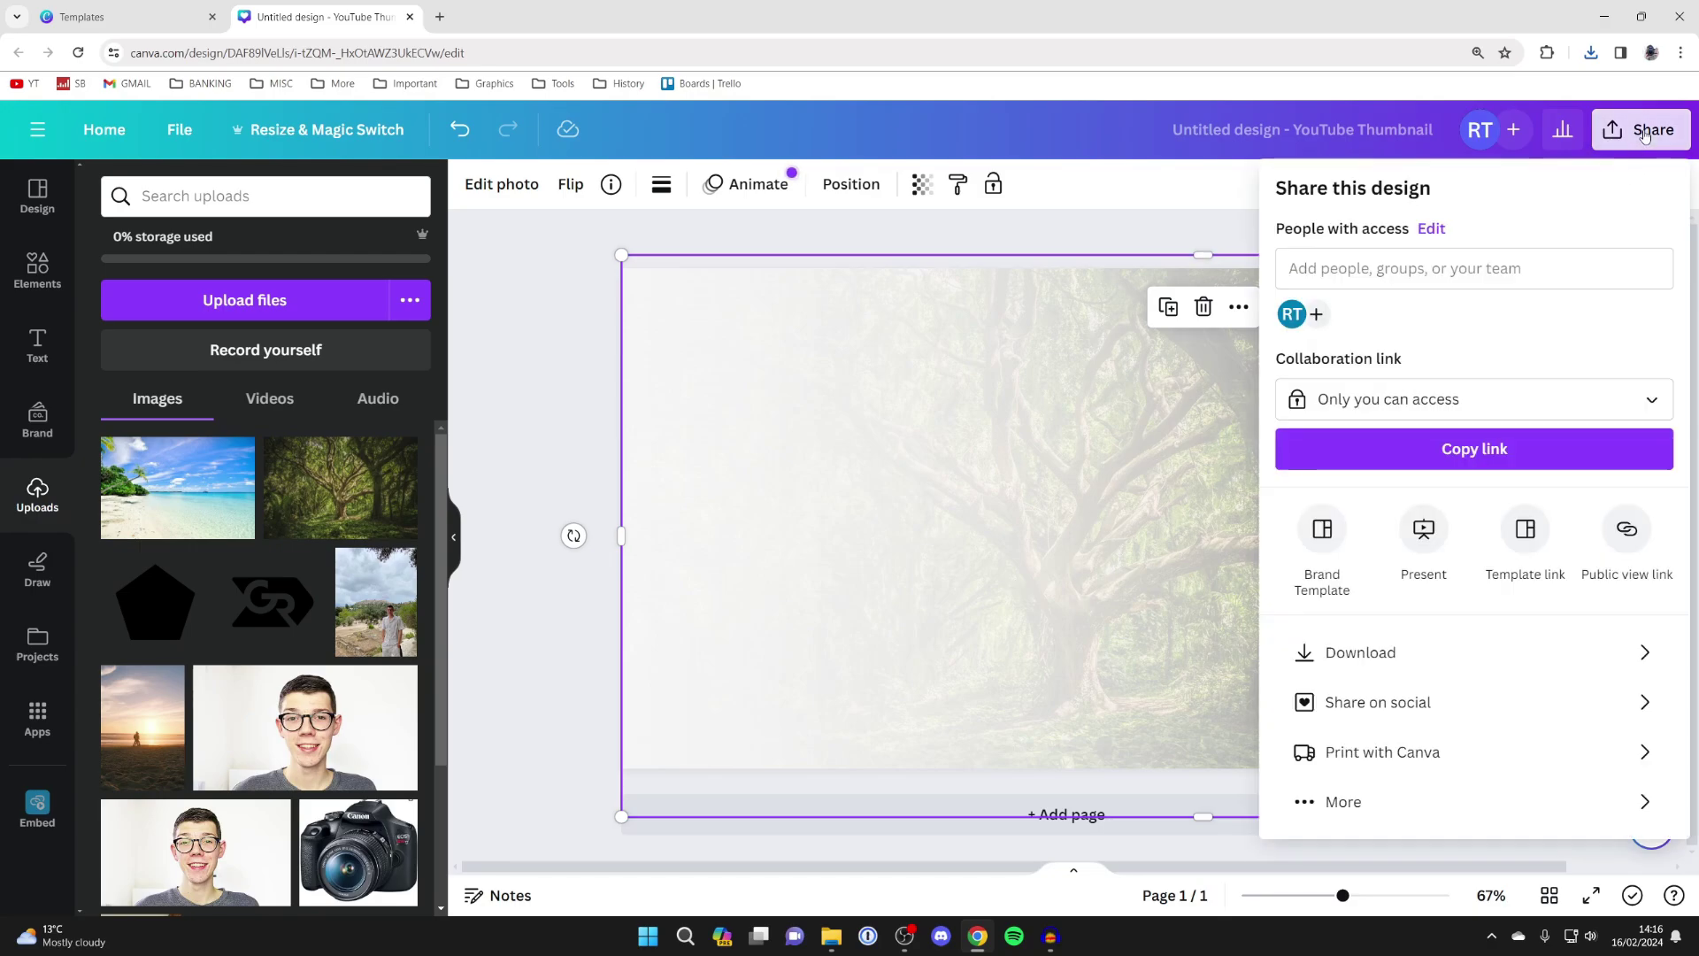
left_click(1479, 652)
left_click(1453, 522)
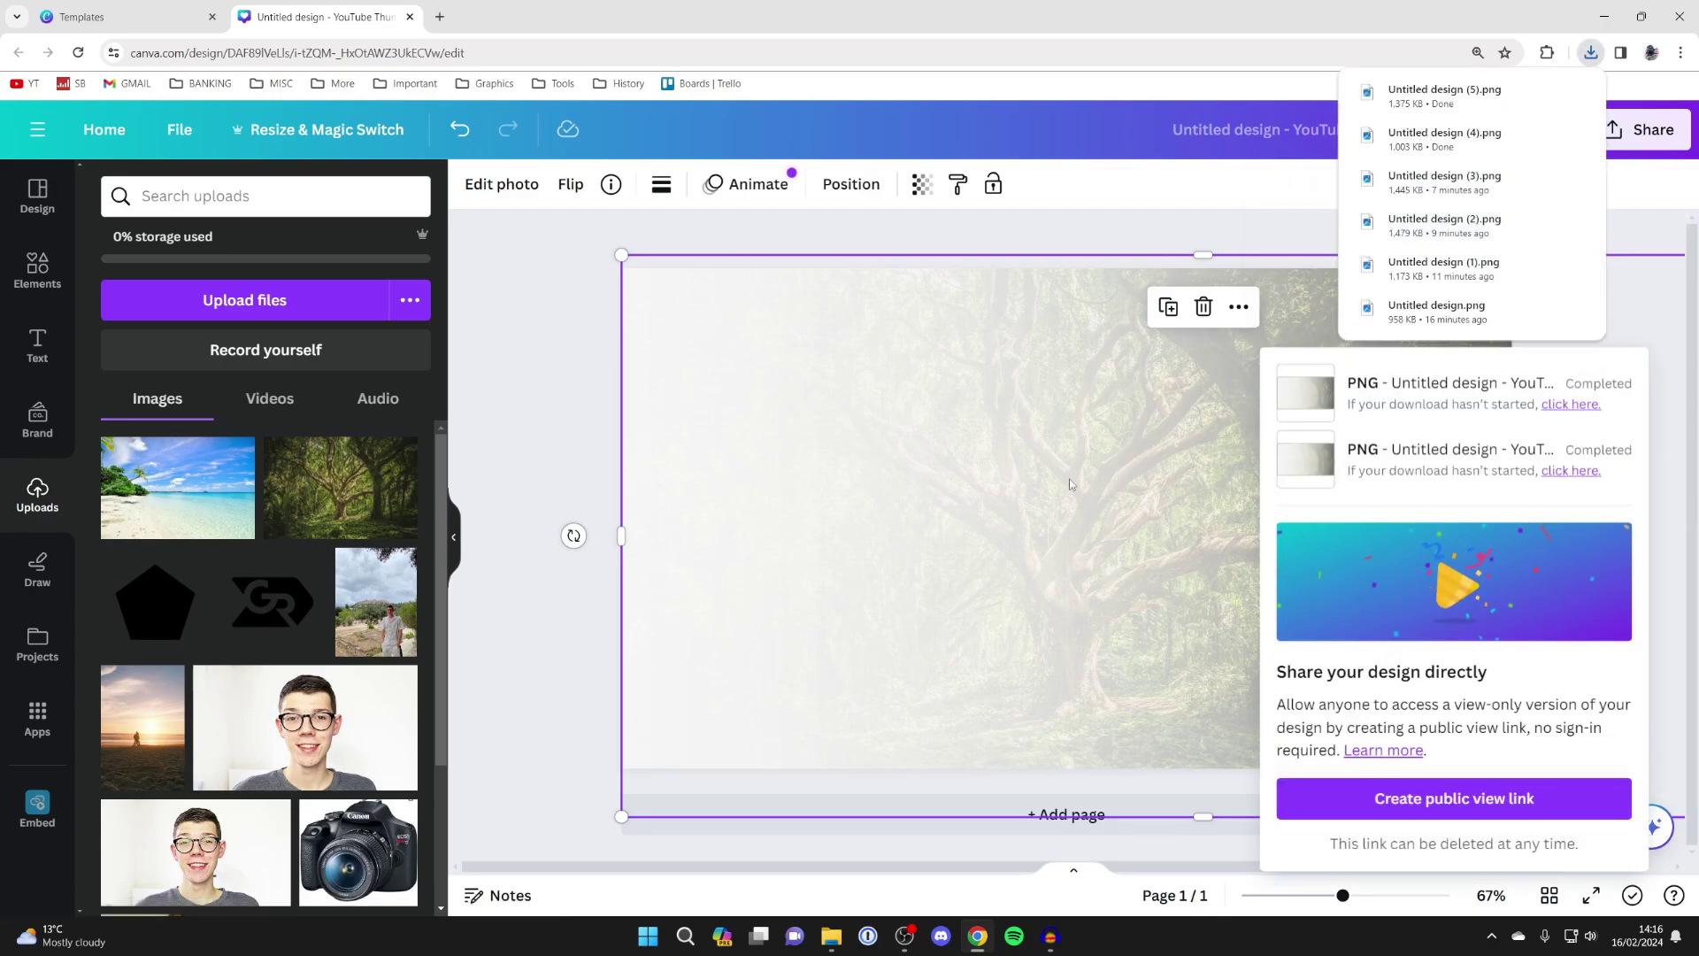
left_click(1122, 818)
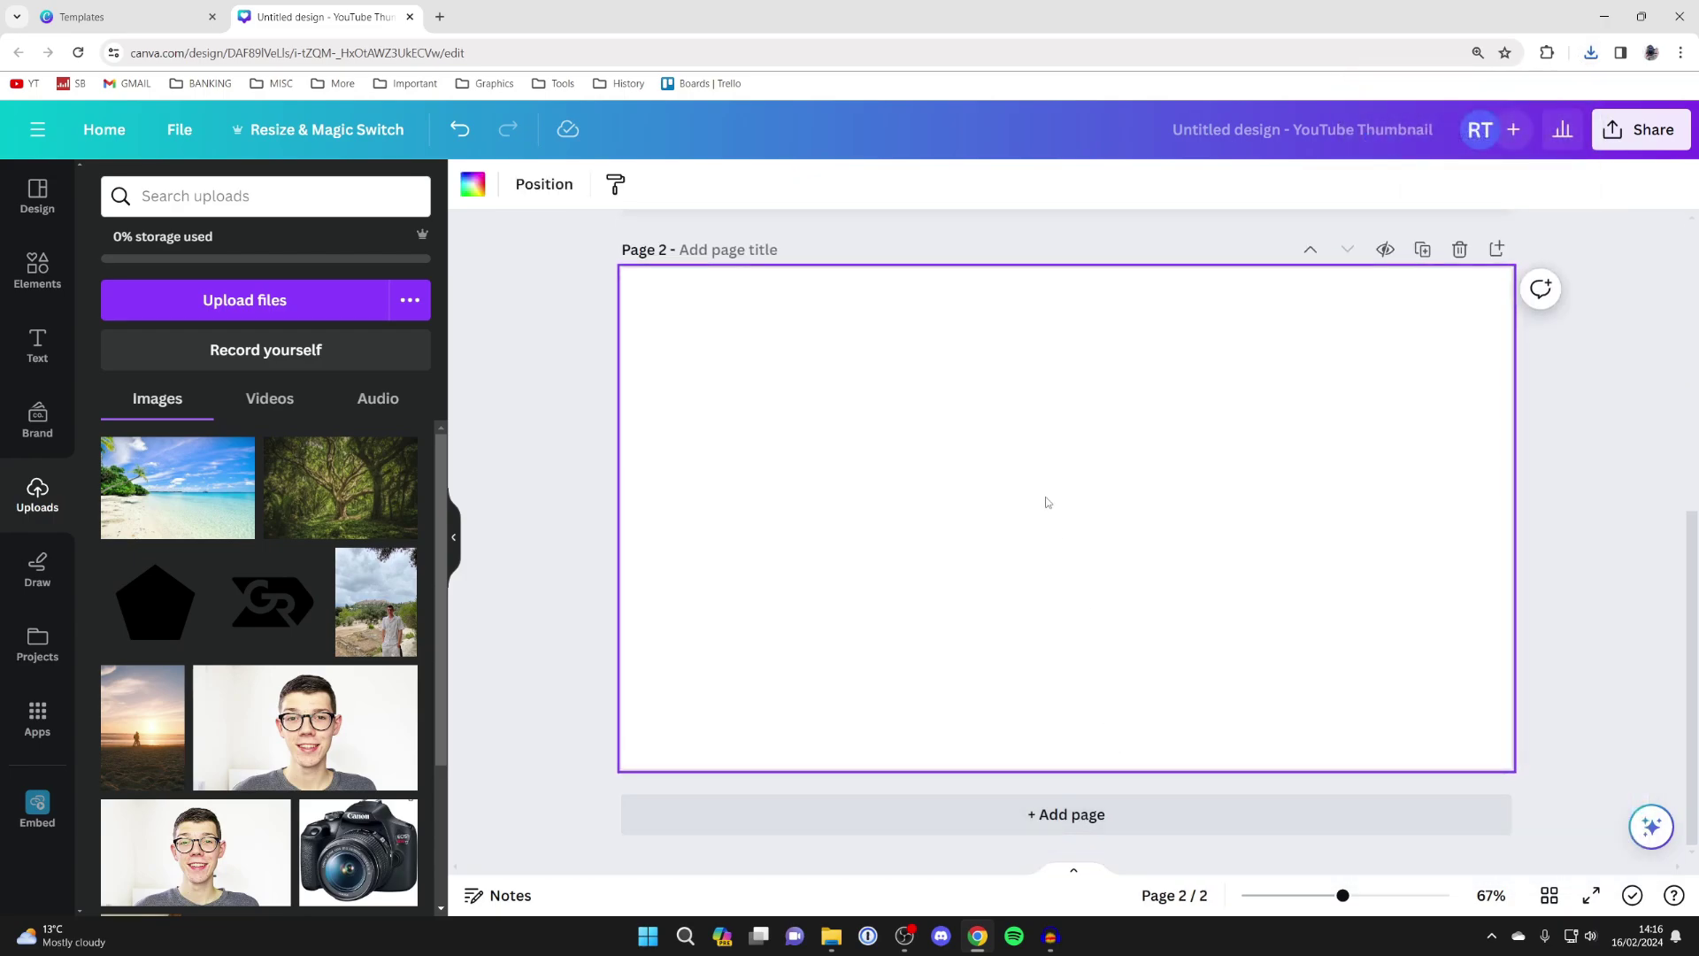
Step: Upload the downloaded PNG and stack the faded beach and forest images on page 2, each filling it
left_click(1591, 55)
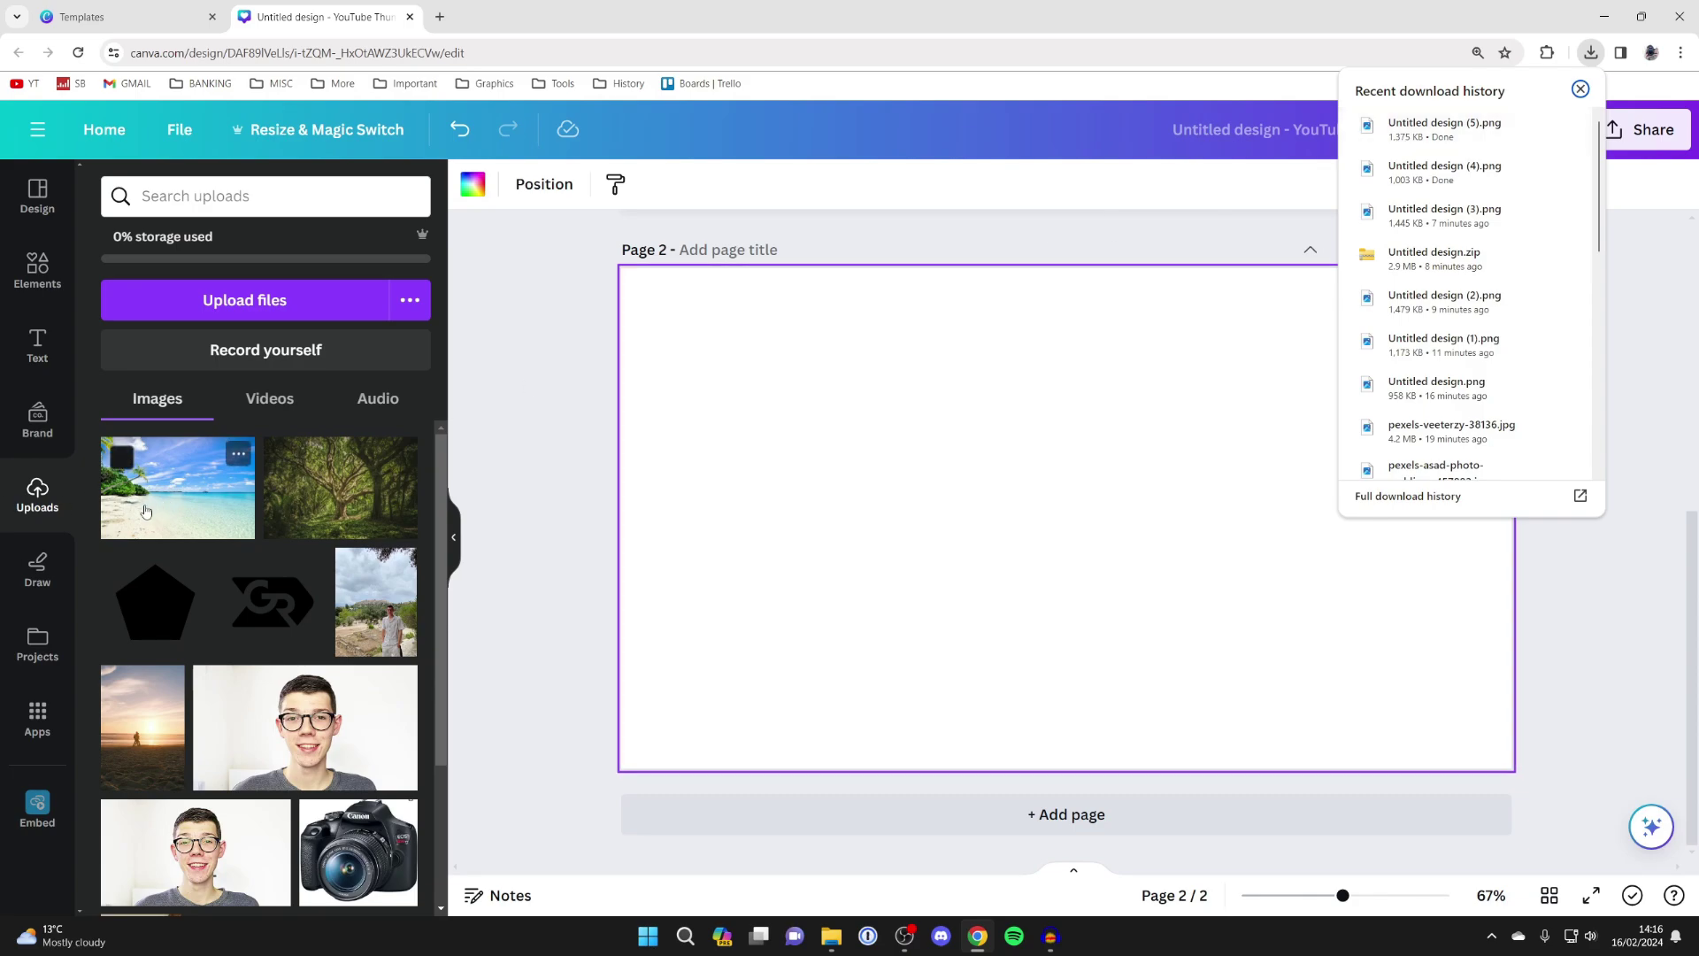
left_click_drag(1451, 129, 290, 589)
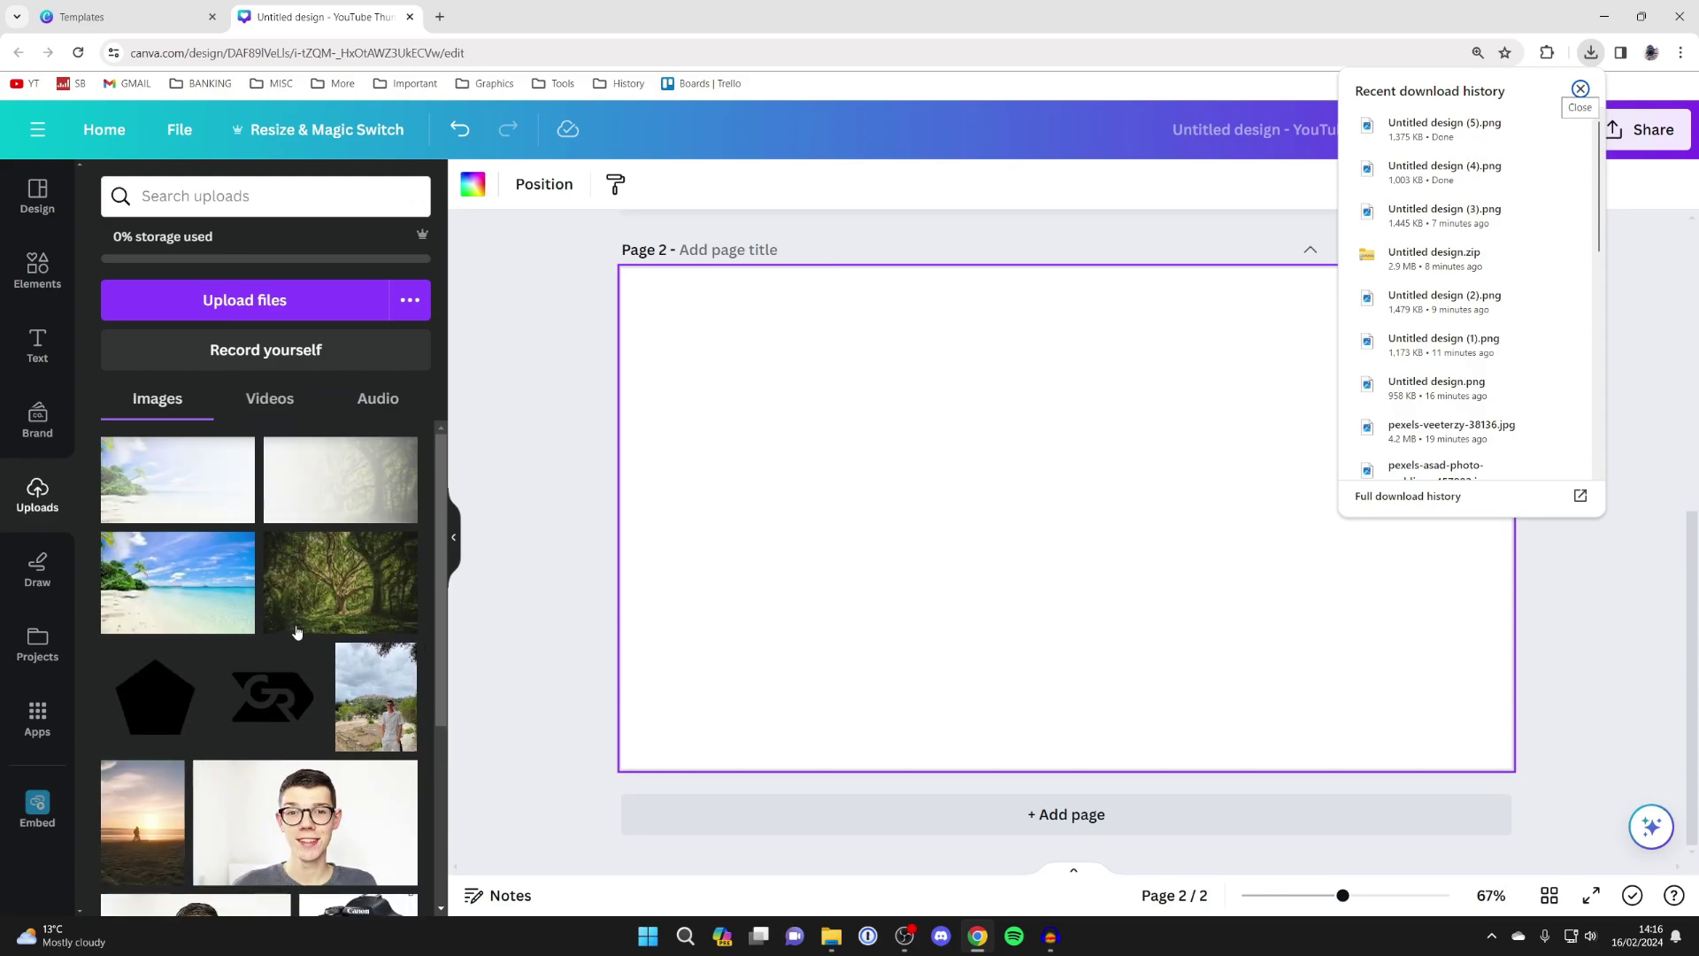
left_click_drag(137, 462, 1107, 525)
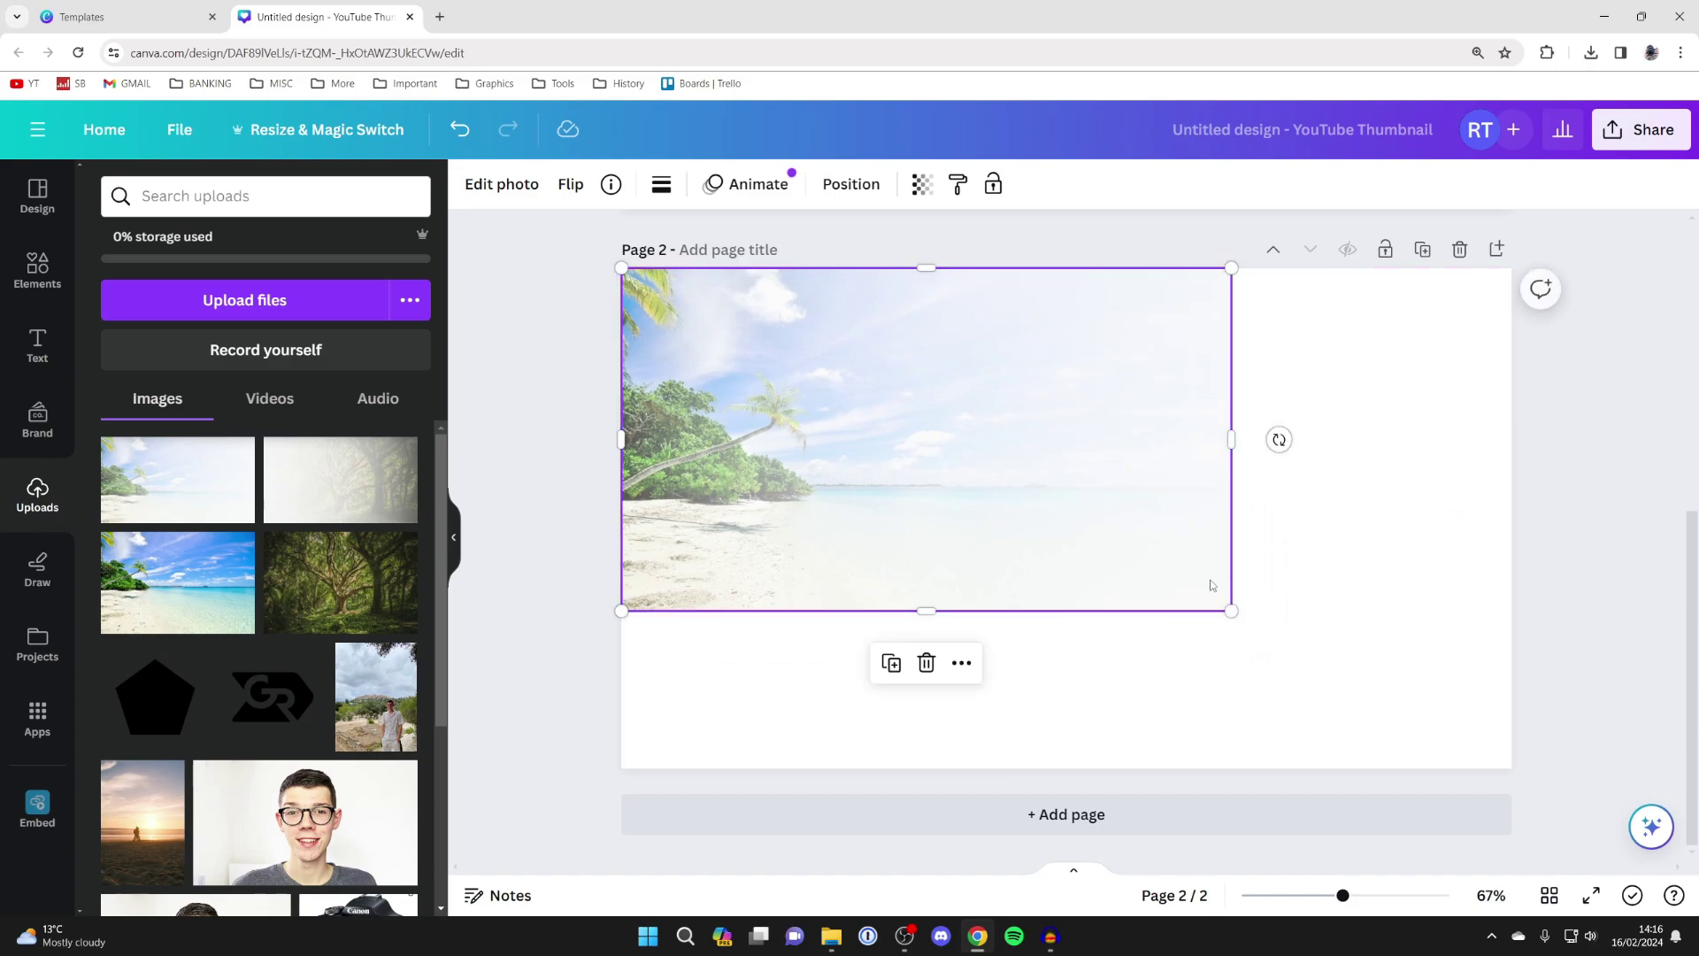
left_click_drag(1231, 604, 1512, 769)
left_click_drag(354, 478, 740, 360)
left_click_drag(1232, 610, 1513, 767)
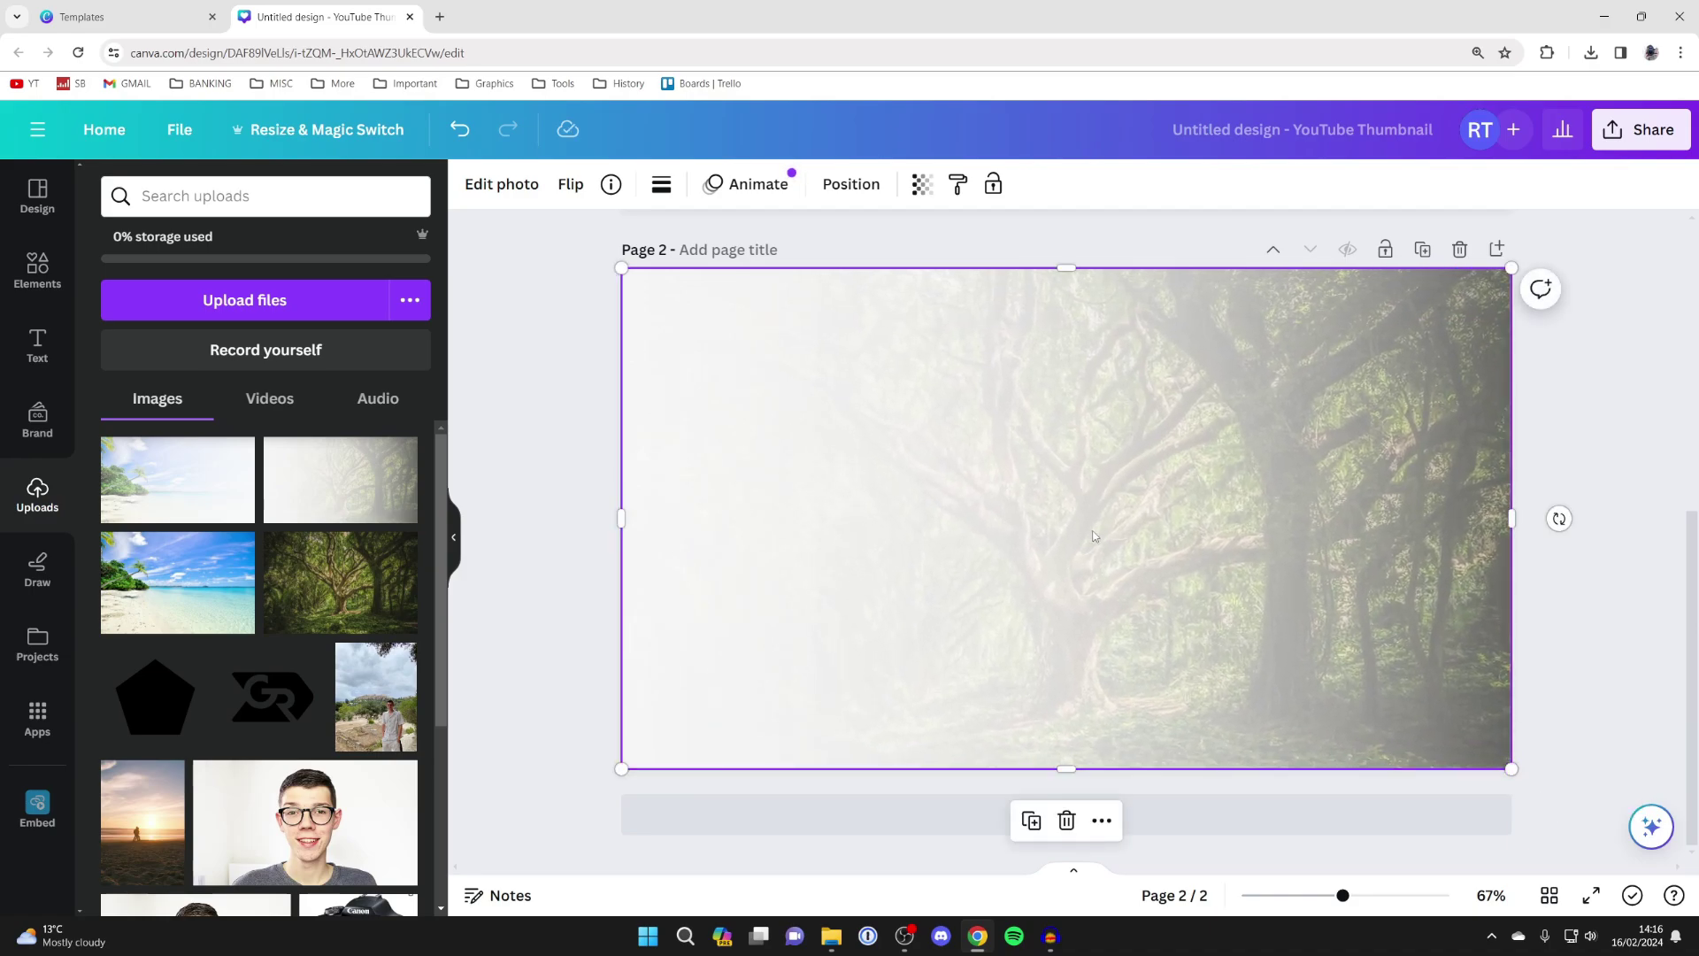
Step: Set the page-2 forest image's transparency to 50 so the beach shows through
left_click(922, 185)
left_click_drag(915, 274, 826, 282)
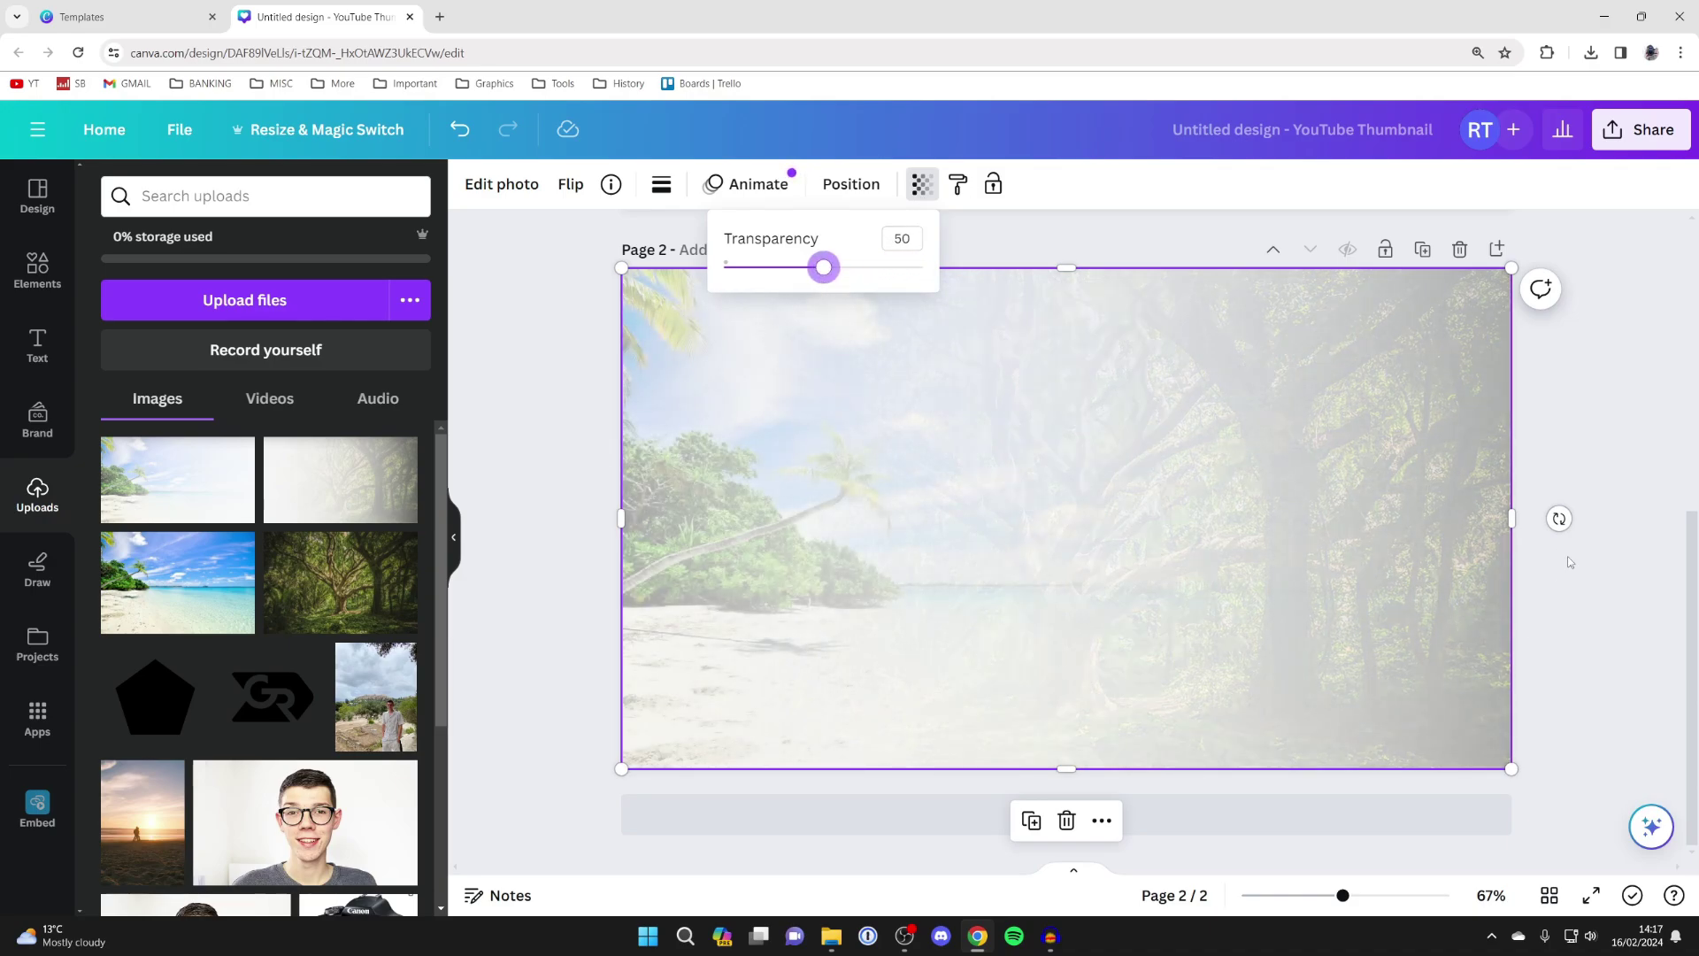
key("Escape")
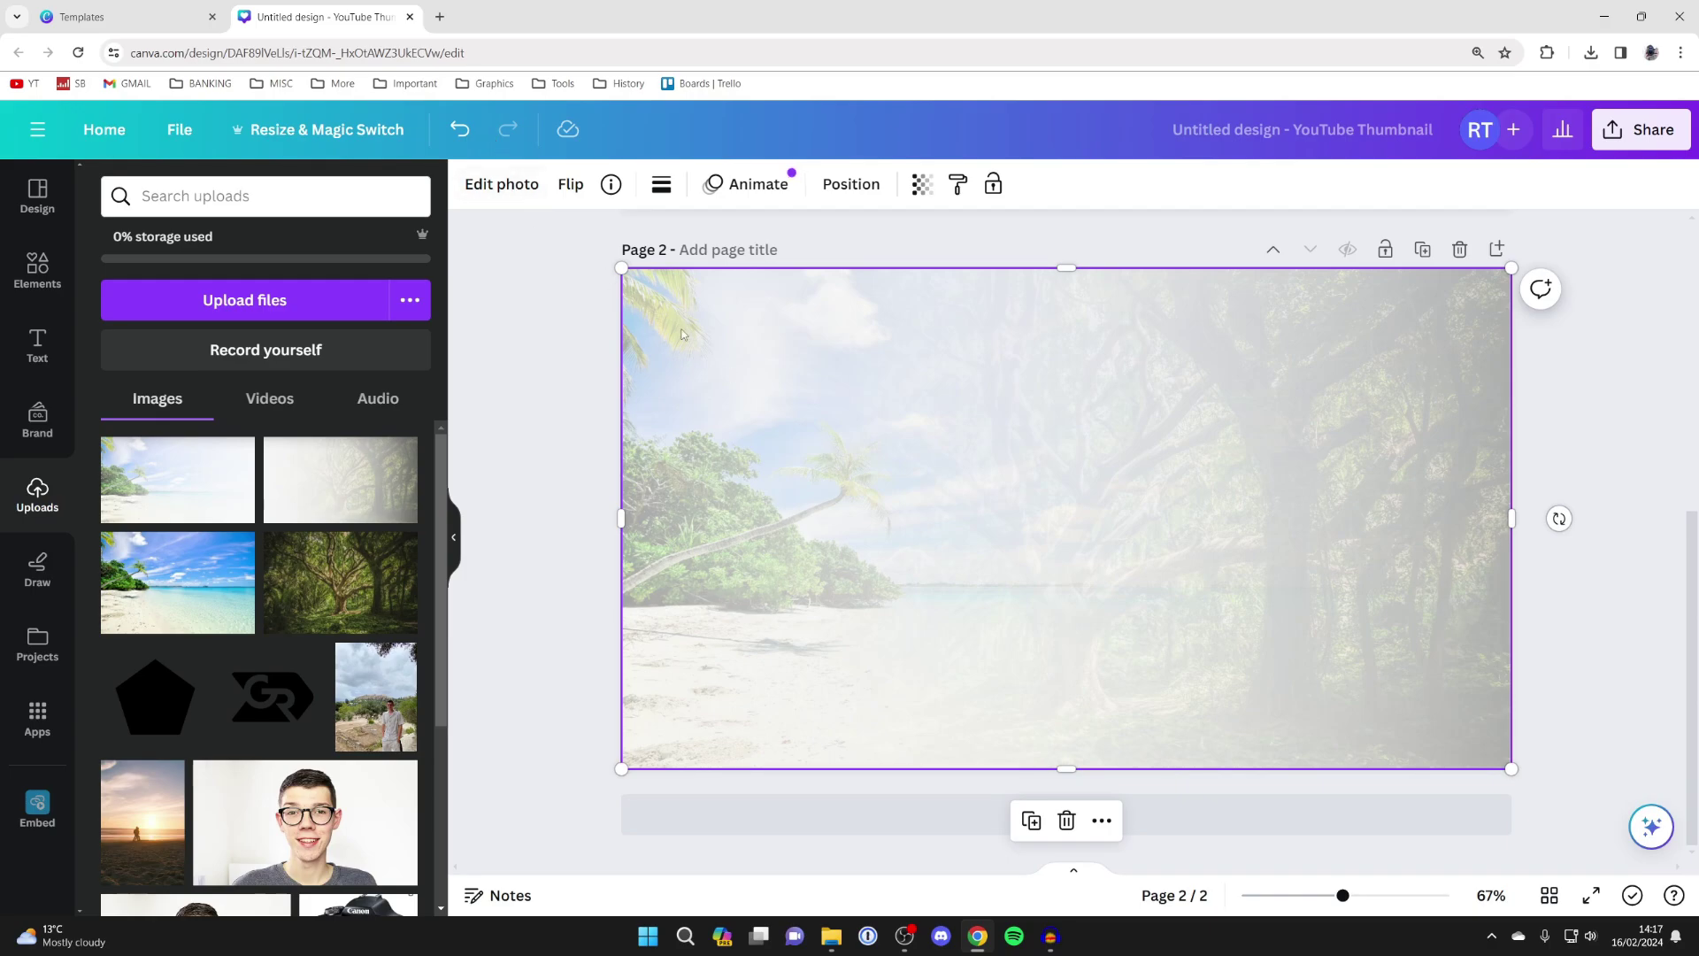
left_click(516, 186)
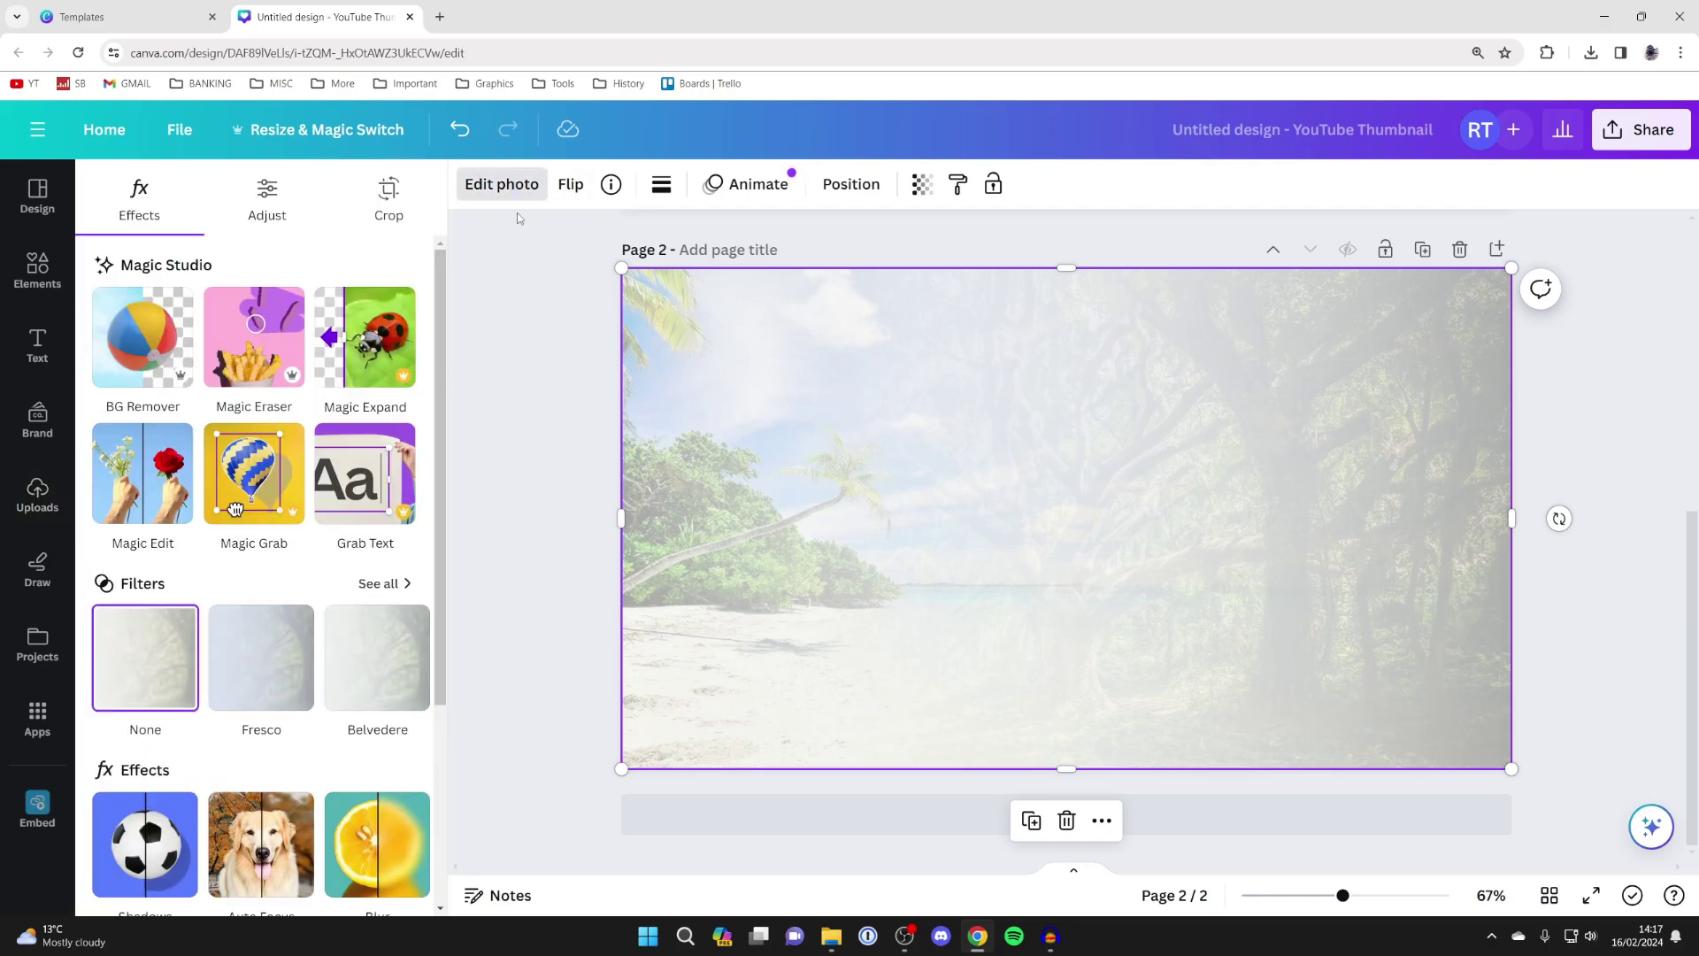
Step: Adjust the whole forest image to Whites -39, Vibrance 18 and Saturation 8
left_click(270, 206)
left_click(227, 379)
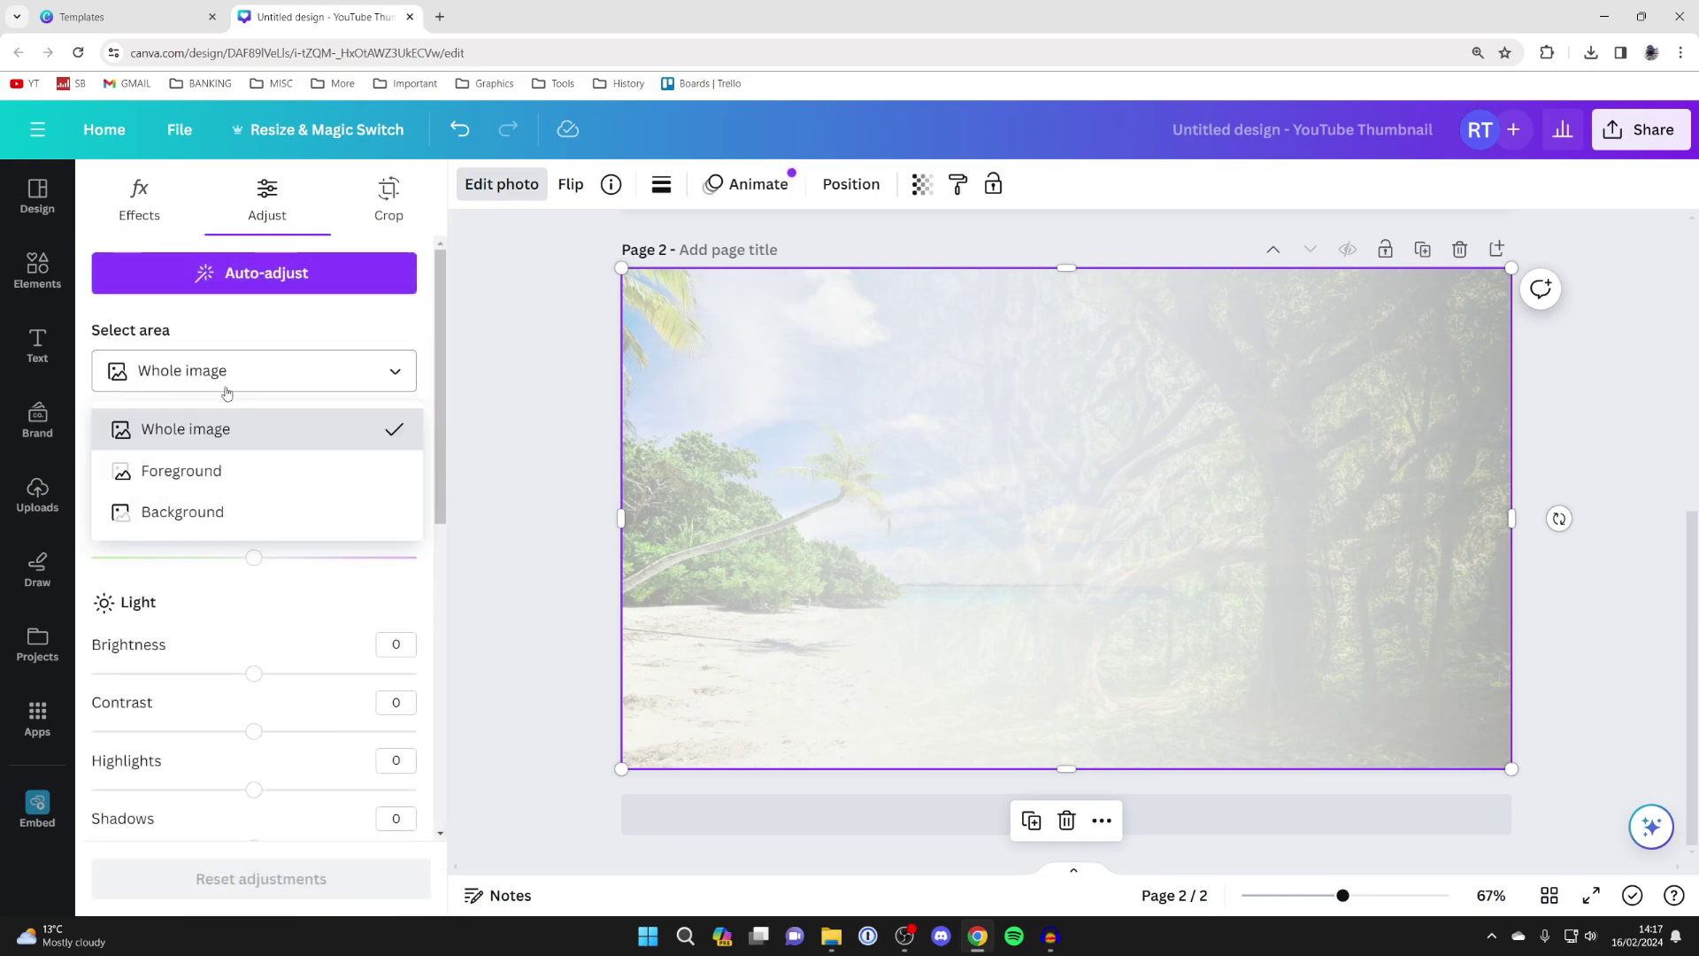
left_click(241, 426)
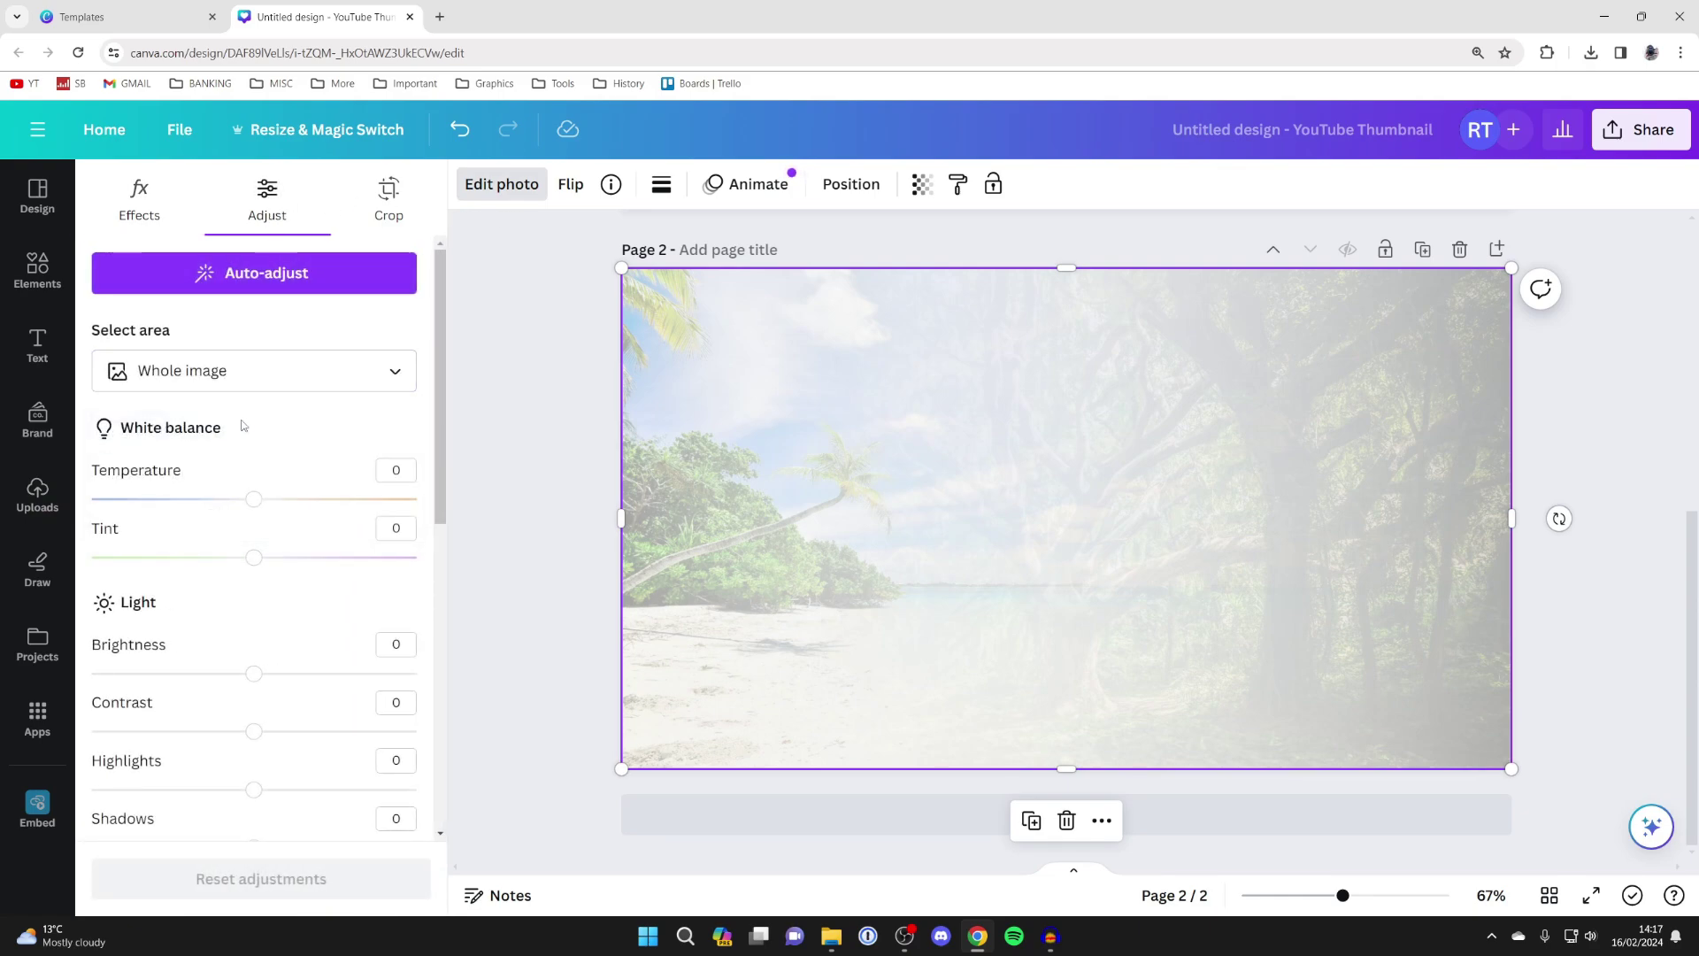
scroll(243, 426, "down", 5)
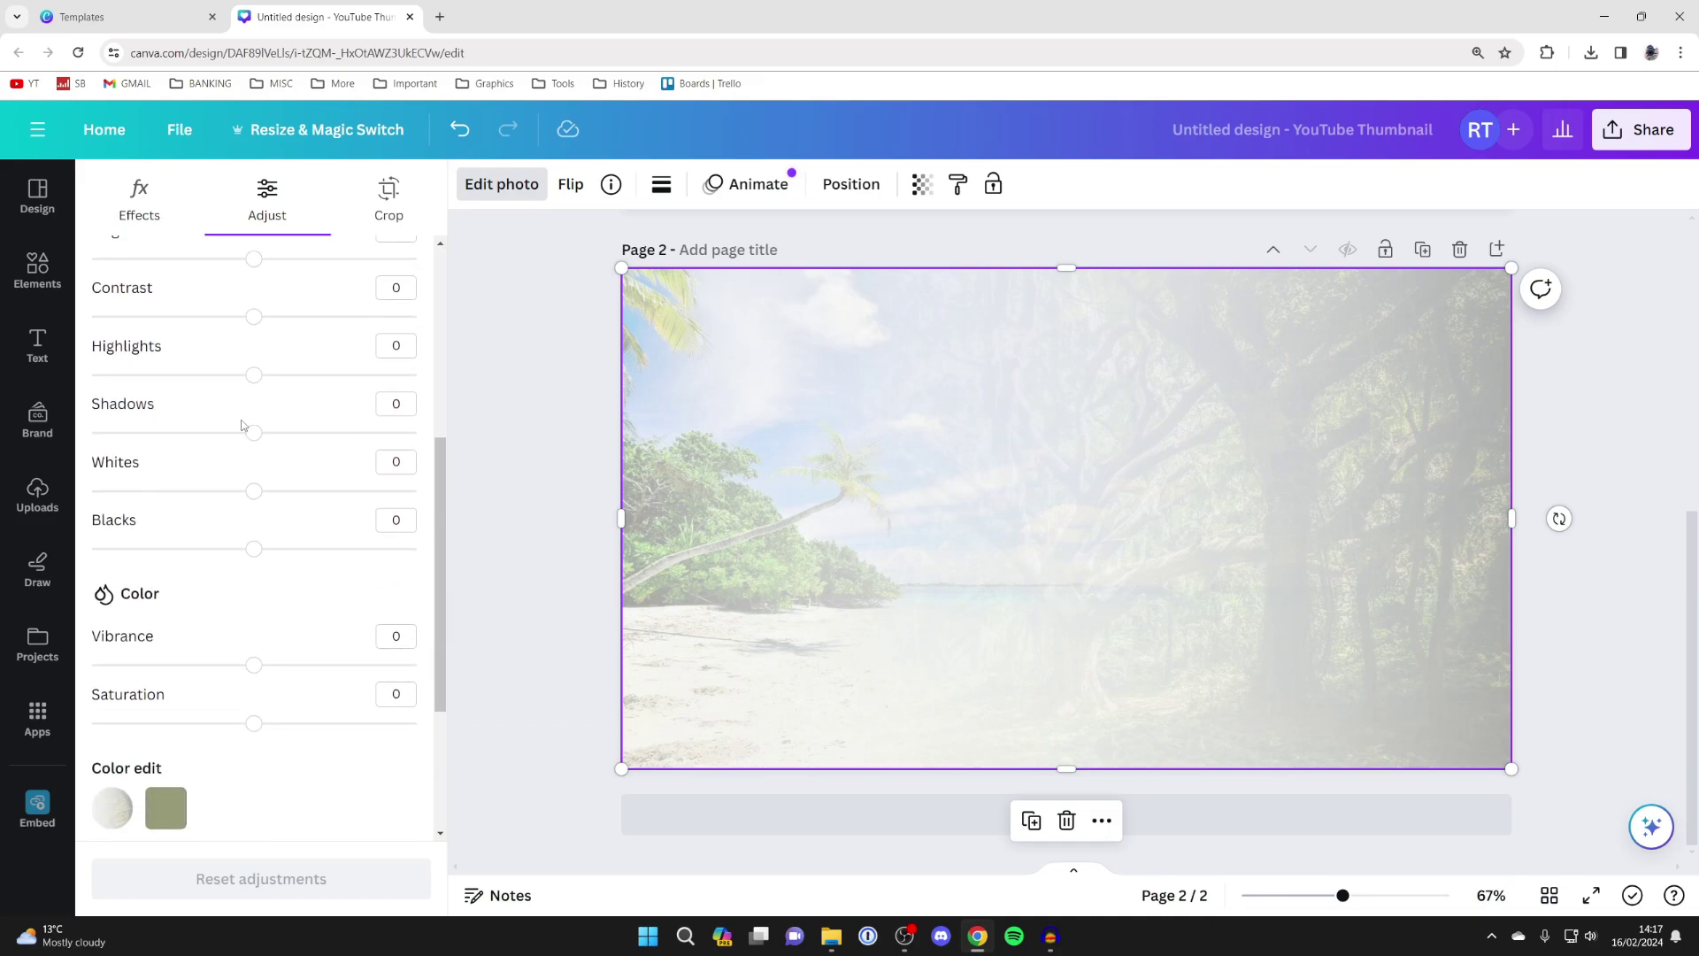
scroll(243, 426, "up", 2)
scroll(244, 425, "up", 1)
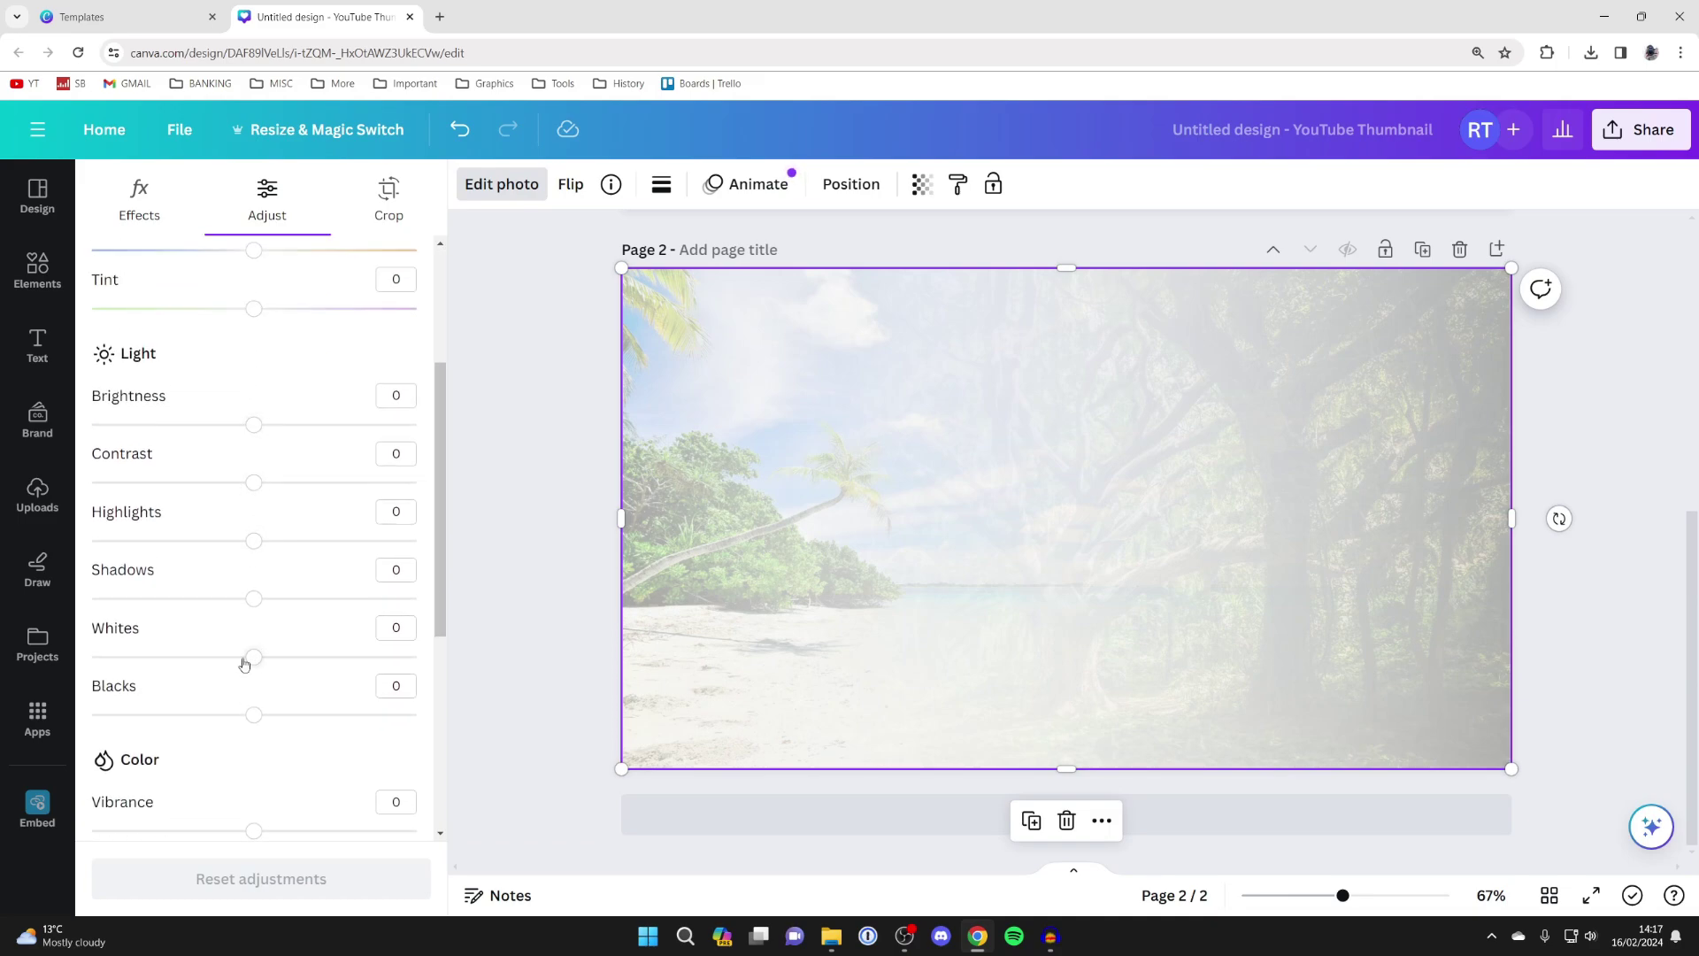
left_click_drag(244, 664, 190, 664)
scroll(190, 664, "down", 1)
left_click_drag(254, 748, 283, 748)
mouse_move(254, 806)
left_mouse_down()
mouse_move(280, 811)
mouse_move(266, 808)
left_mouse_up()
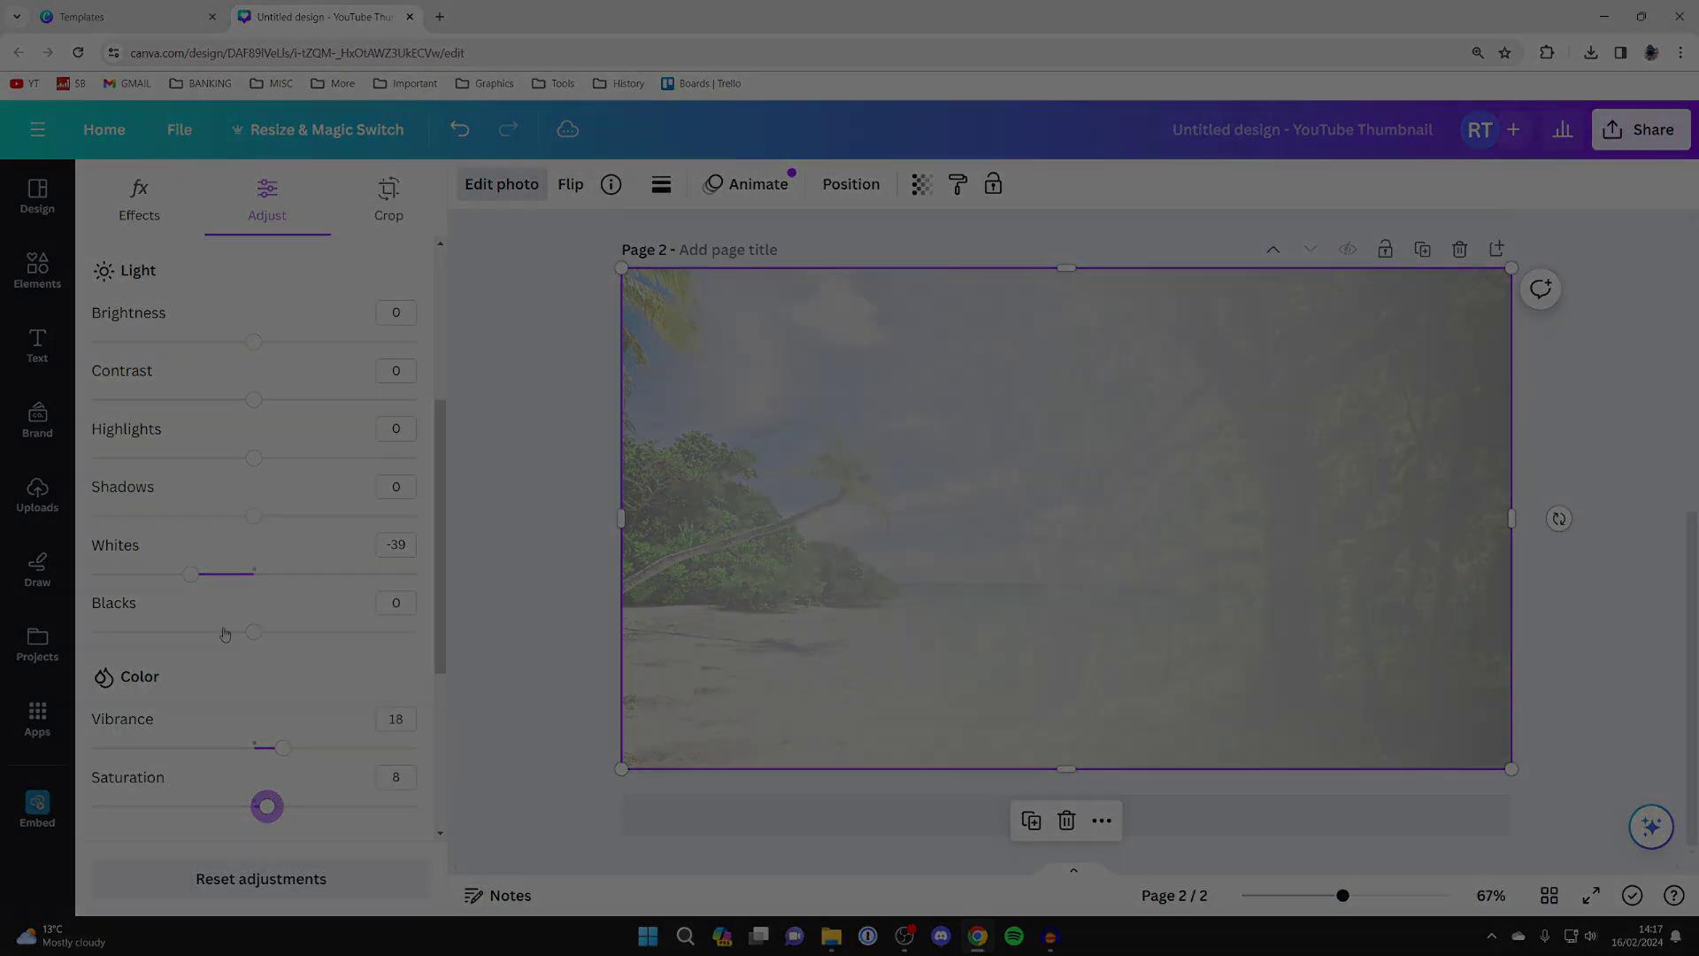